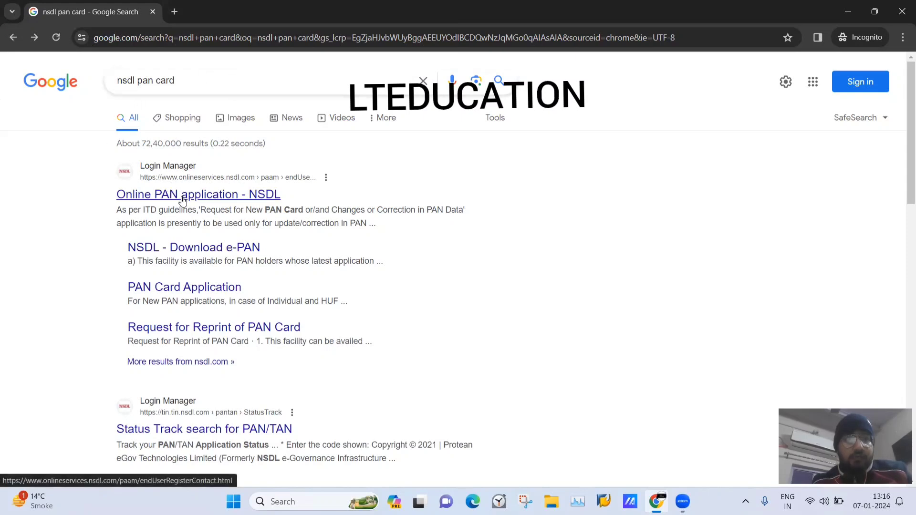
Step: Open NSDL's Online PAN application page from the search results and look over the application form
left_click(183, 197)
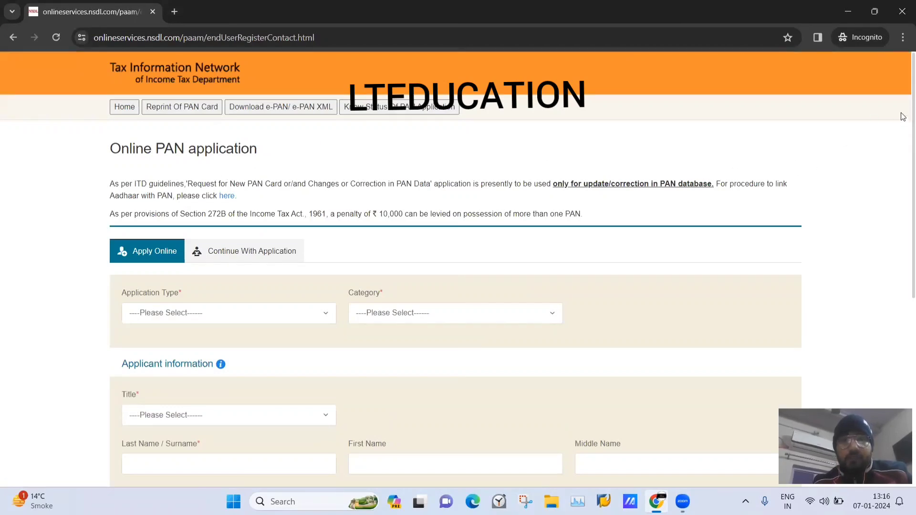
scroll(903, 143, "down", 2)
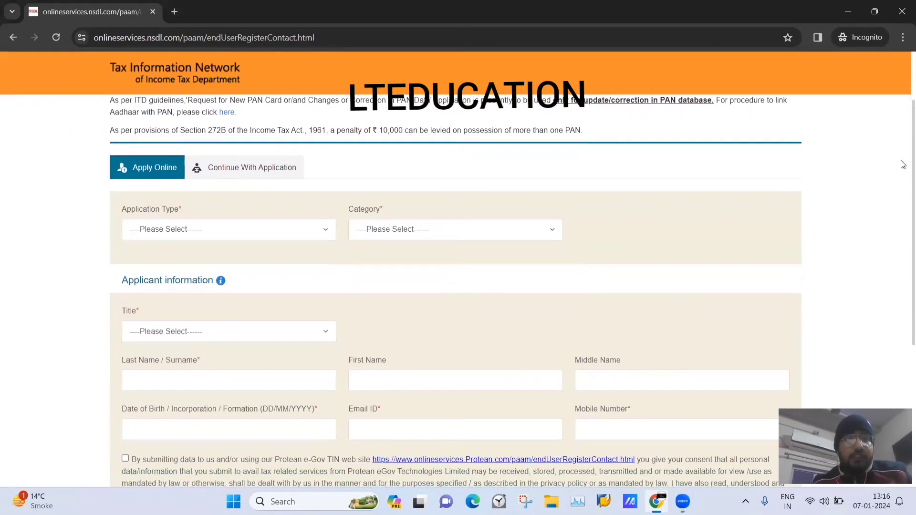
scroll(903, 164, "up", 2)
scroll(902, 143, "down", 1)
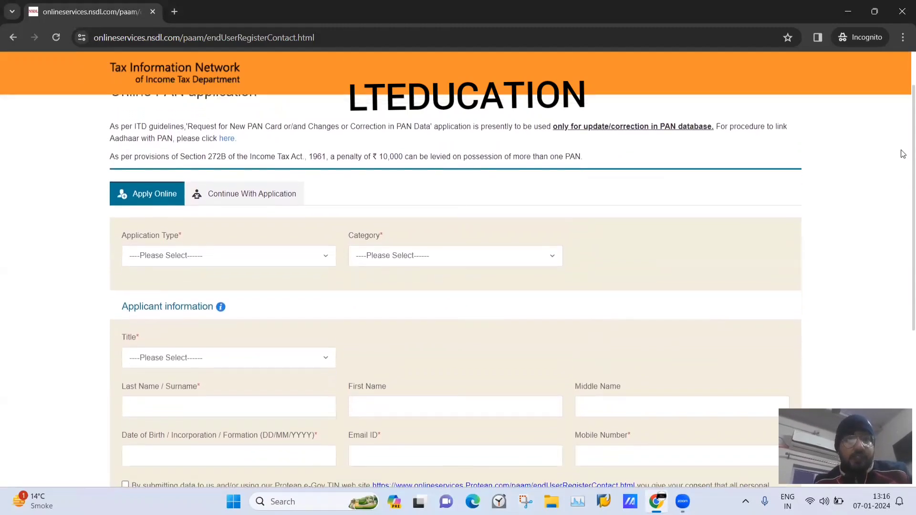
scroll(904, 152, "down", 1)
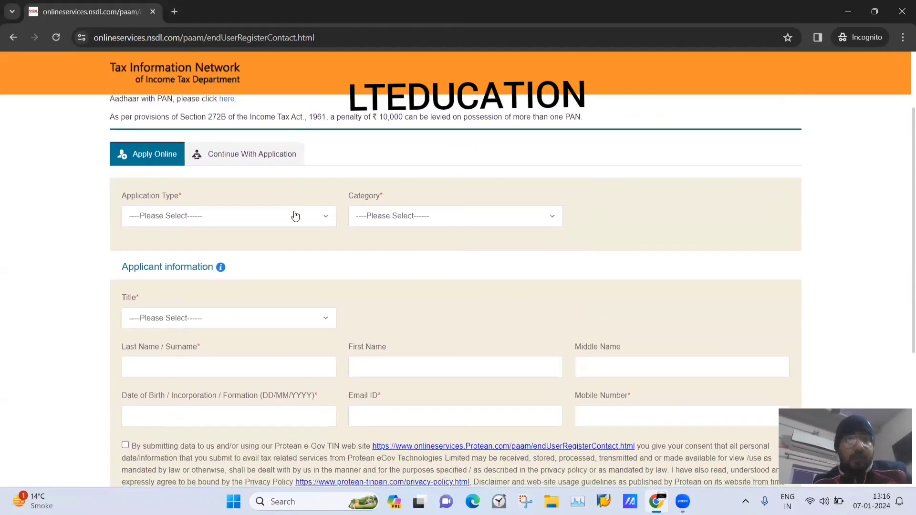
Step: Set the application type to Changes or Correction in existing PAN Data / Reprint of PAN Card and the category to INDIVIDUAL
left_click(296, 216)
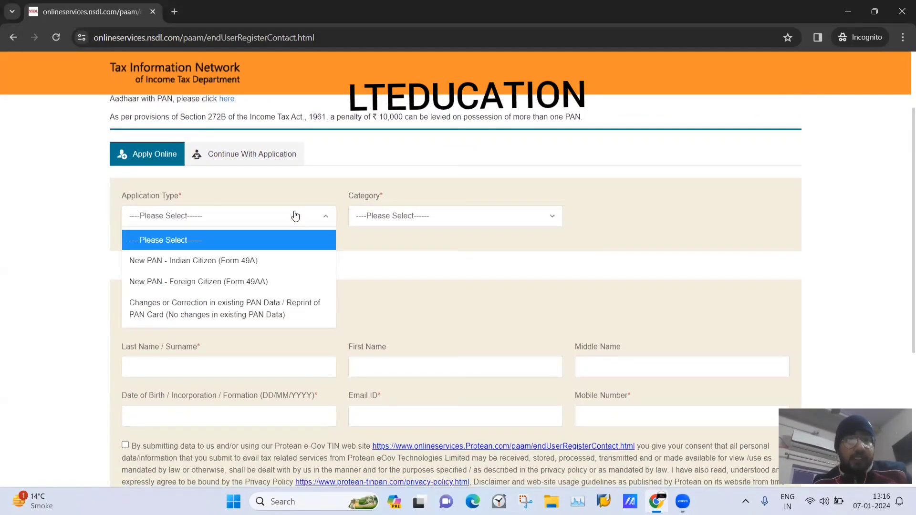
left_click(191, 319)
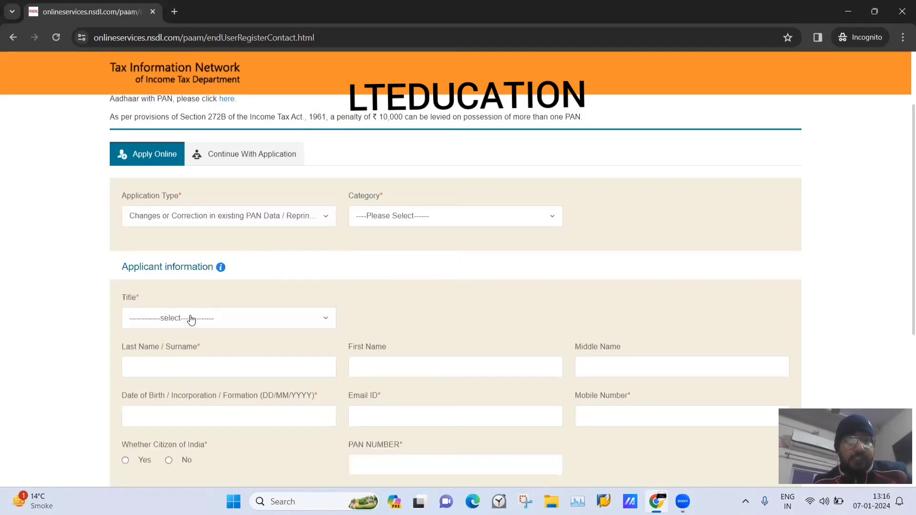
left_click(472, 216)
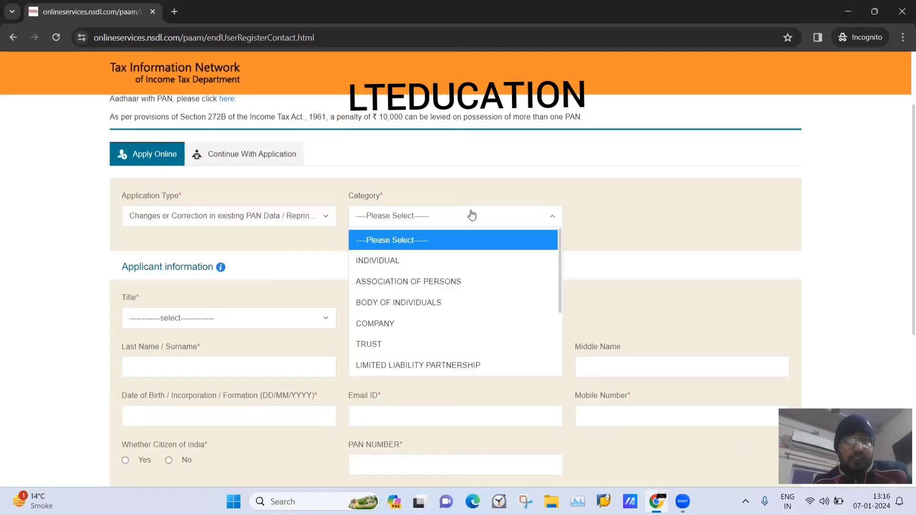
left_click(381, 264)
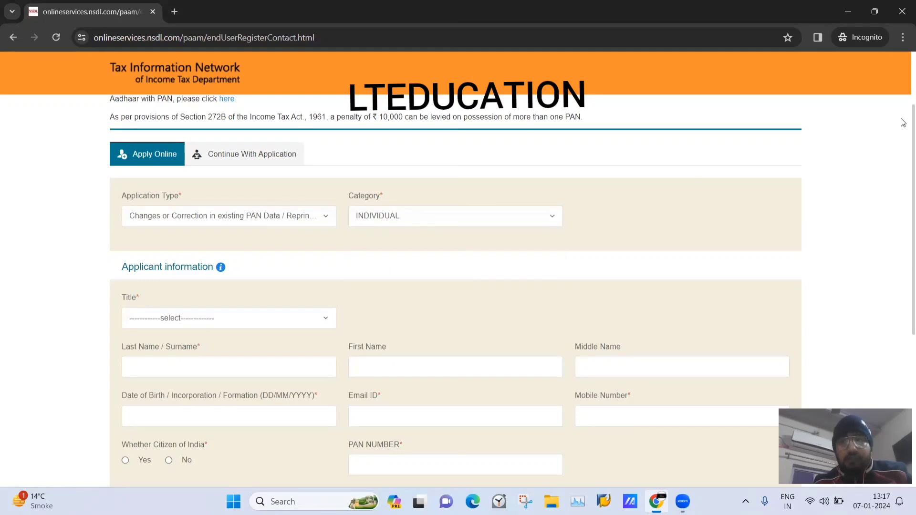
Step: Set the applicant's title to Shri in the applicant information
scroll(903, 122, "down", 3)
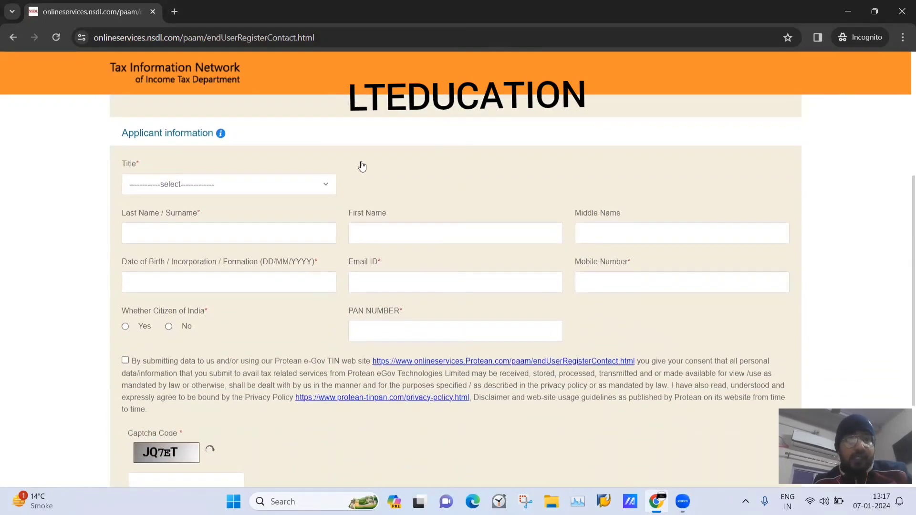
left_click(307, 187)
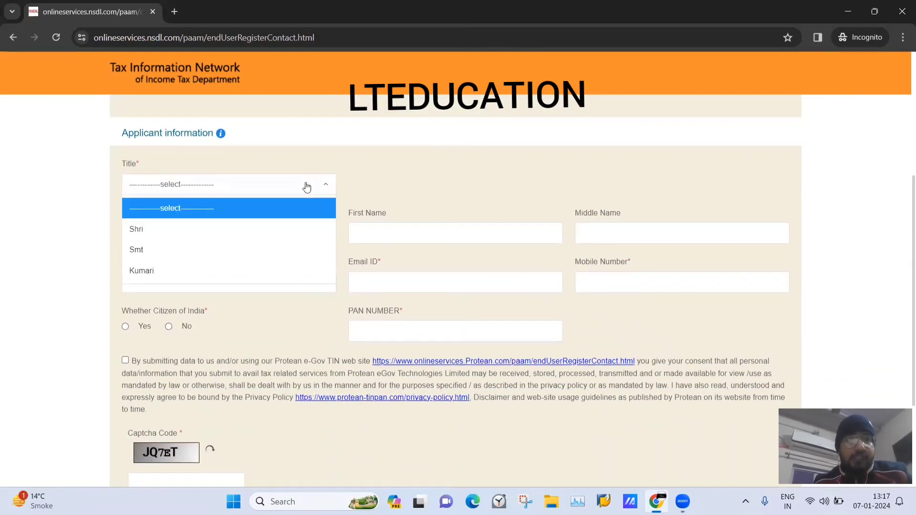
left_click(143, 227)
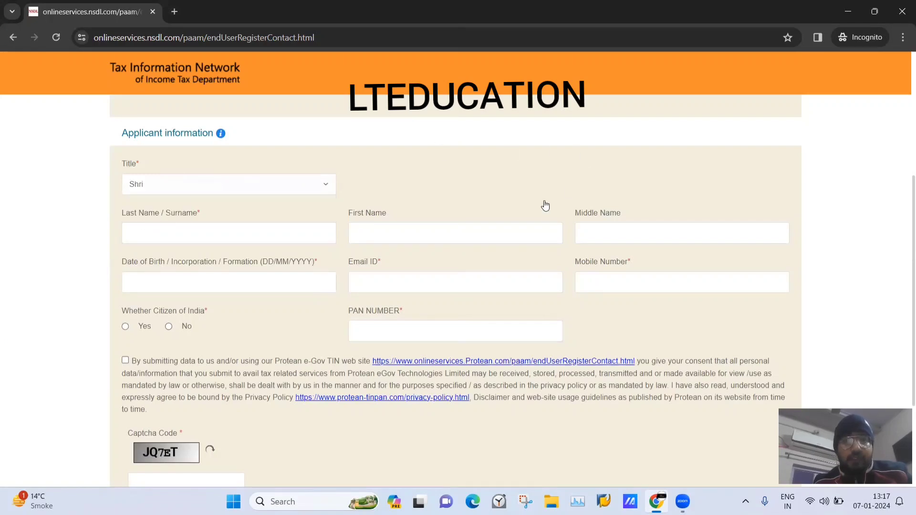
Step: Go through the surname, first name, date of birth and email fields of the applicant information without filling them in
left_click(177, 231)
left_click(422, 225)
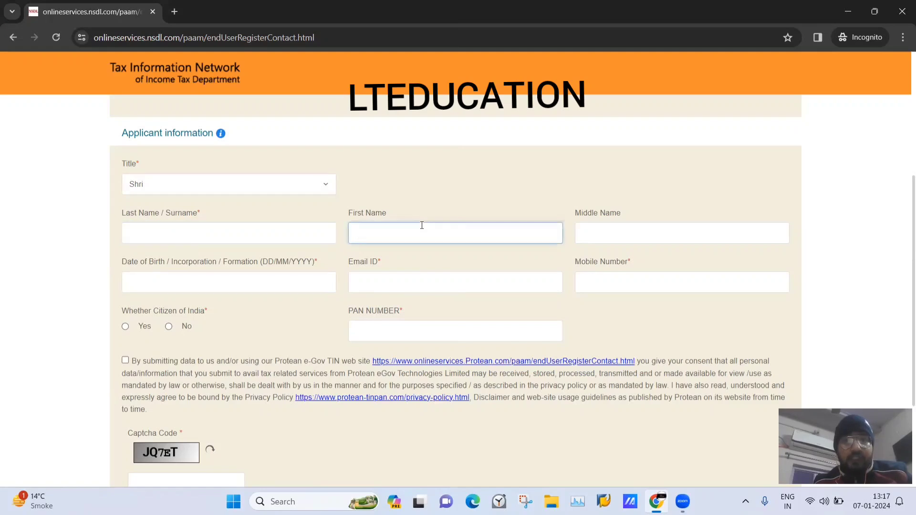
left_click(146, 225)
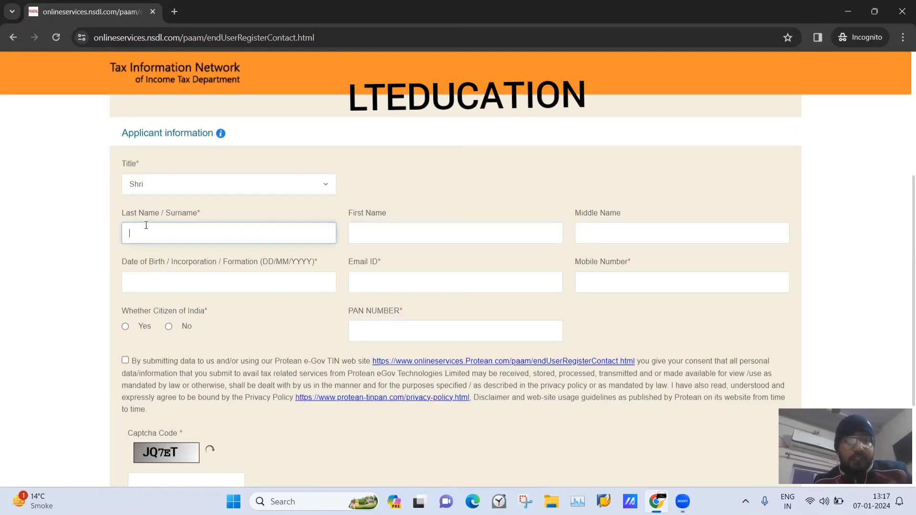
left_click(397, 229)
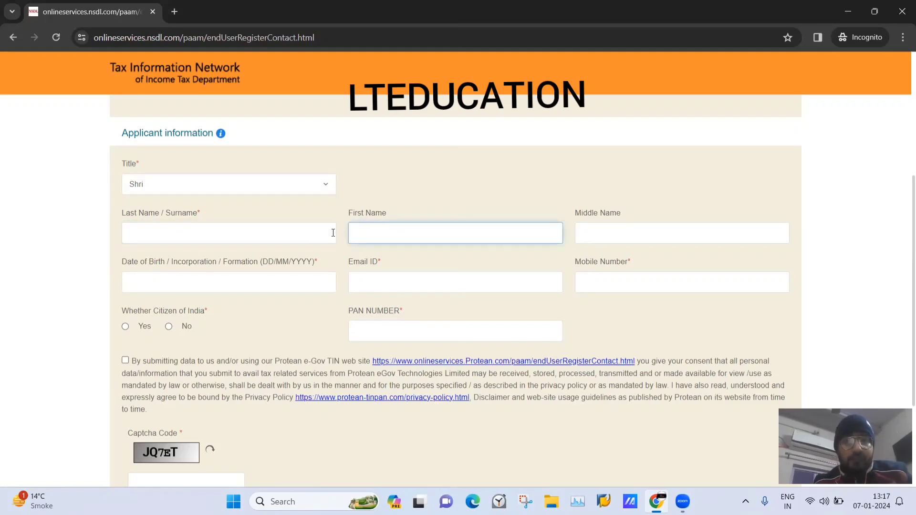
left_click(171, 281)
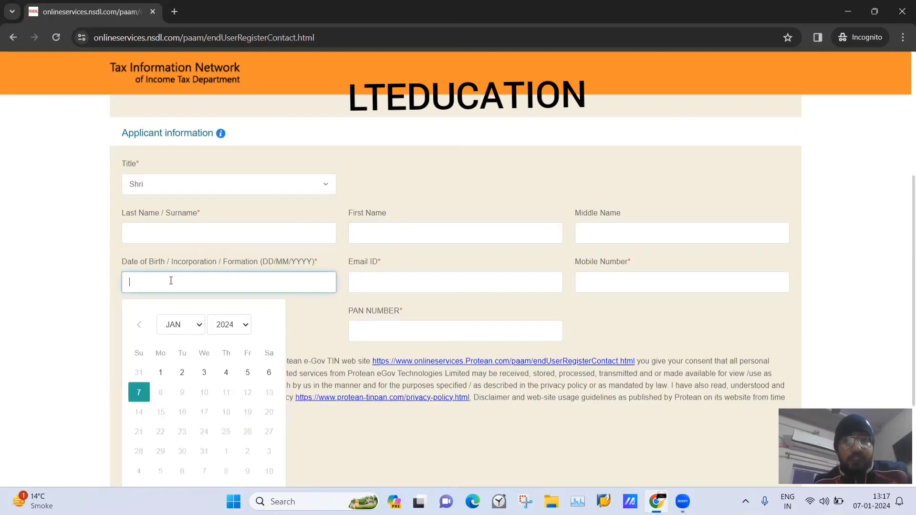
left_click(379, 278)
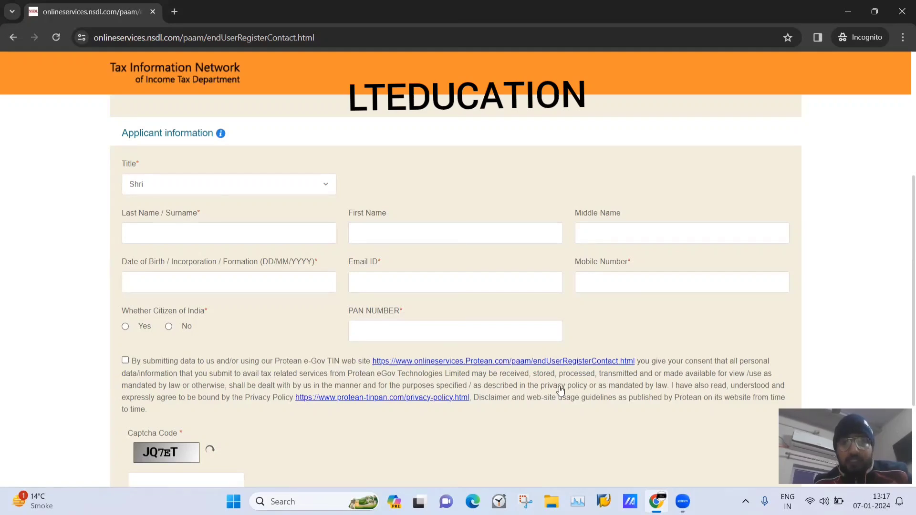
Step: Examine the whole application form, including the citizenship, PAN number, consent and captcha entries
scroll(904, 243, "down", 2)
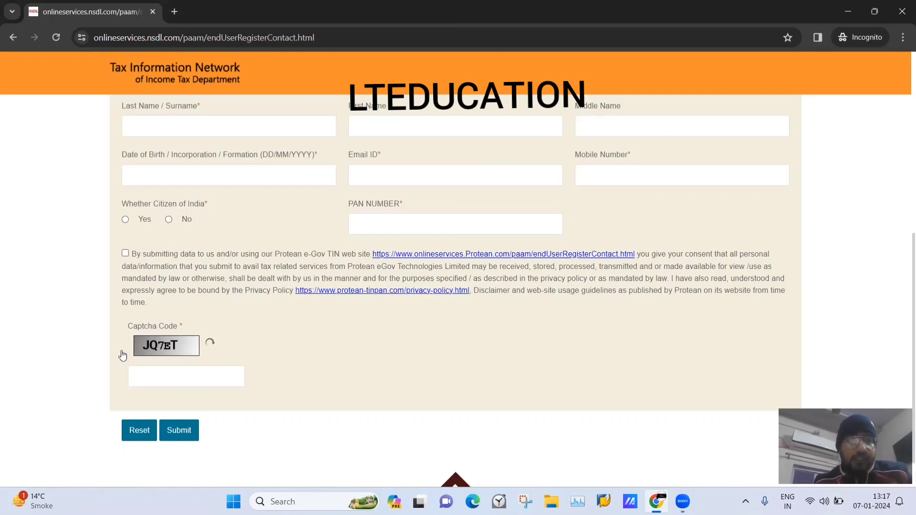
left_click(154, 376)
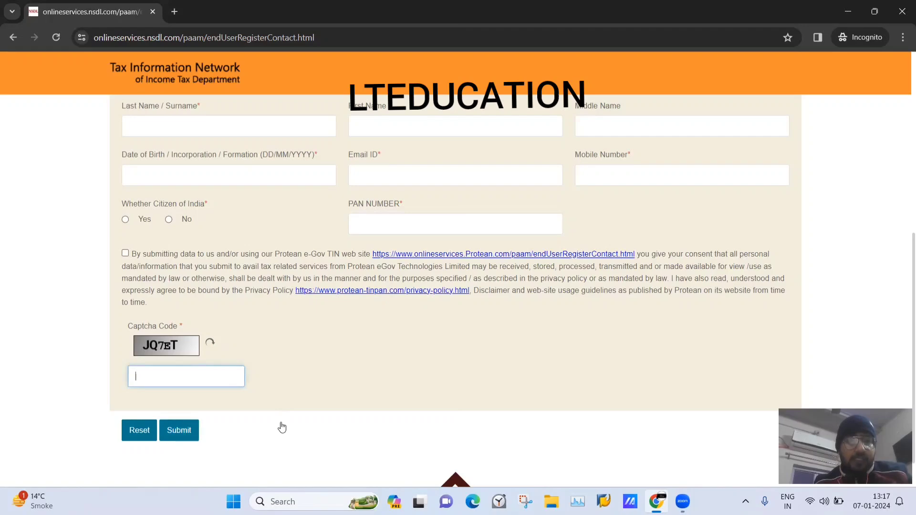
scroll(903, 247, "up", 5)
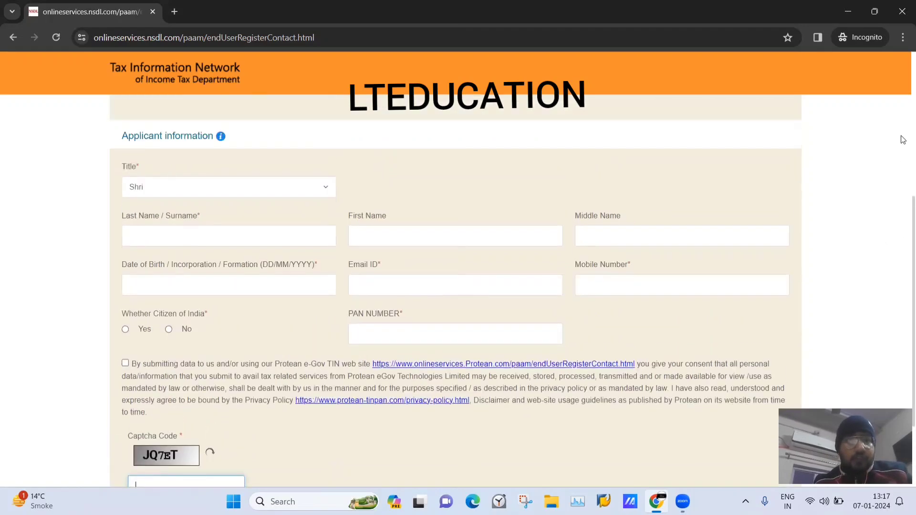
scroll(905, 138, "down", 1)
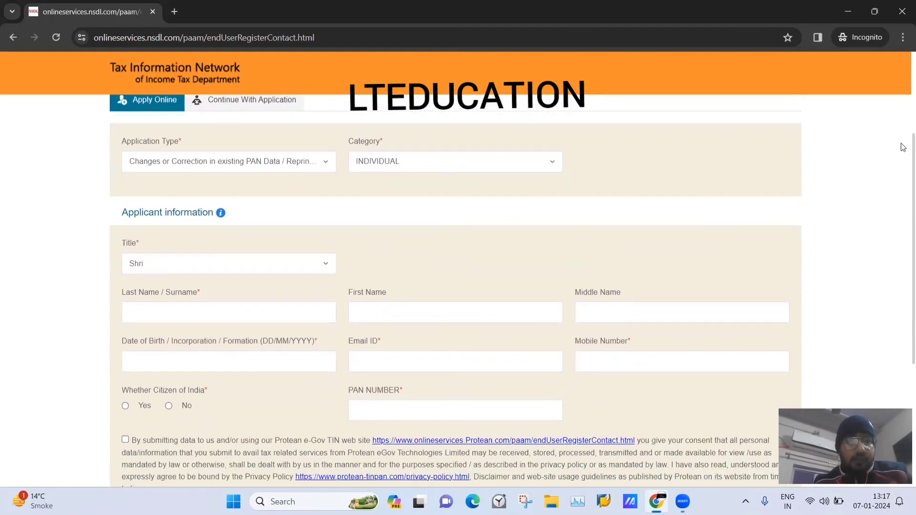
scroll(903, 114, "up", 2)
scroll(906, 90, "up", 1)
scroll(906, 107, "down", 4)
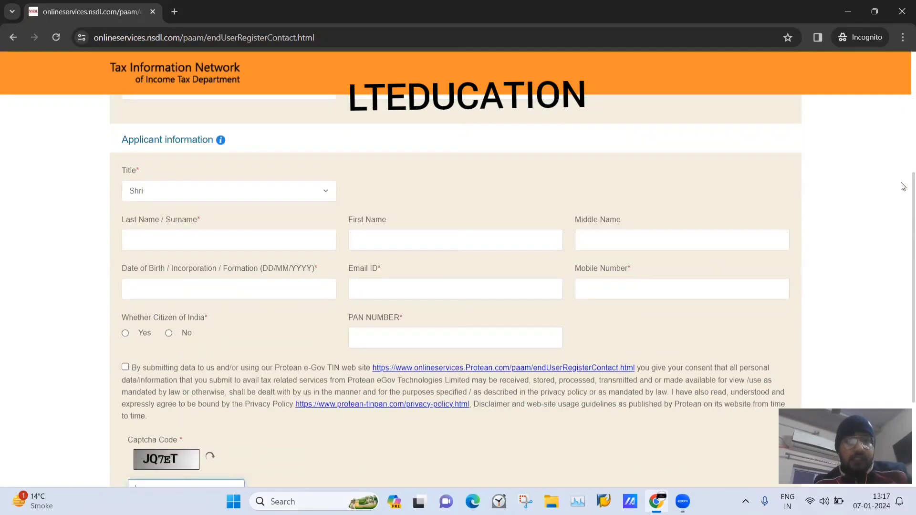
scroll(902, 189, "down", 1)
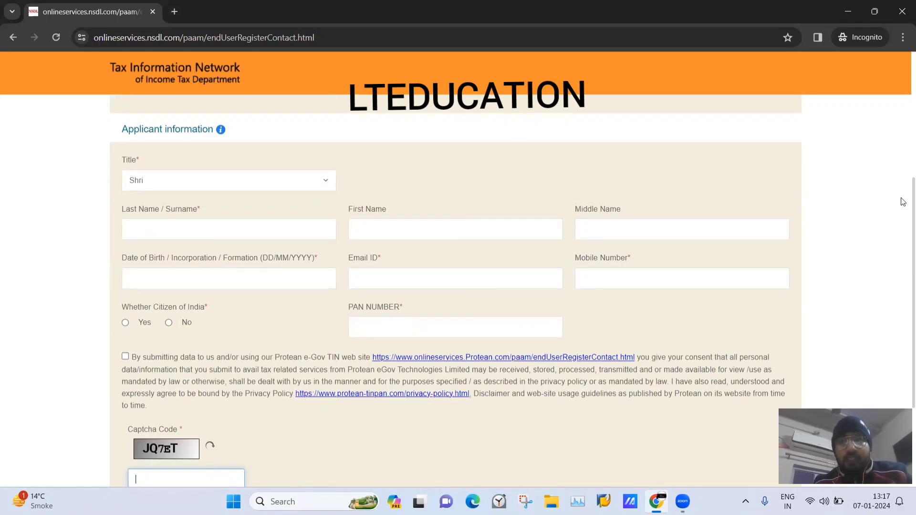
scroll(904, 204, "down", 3)
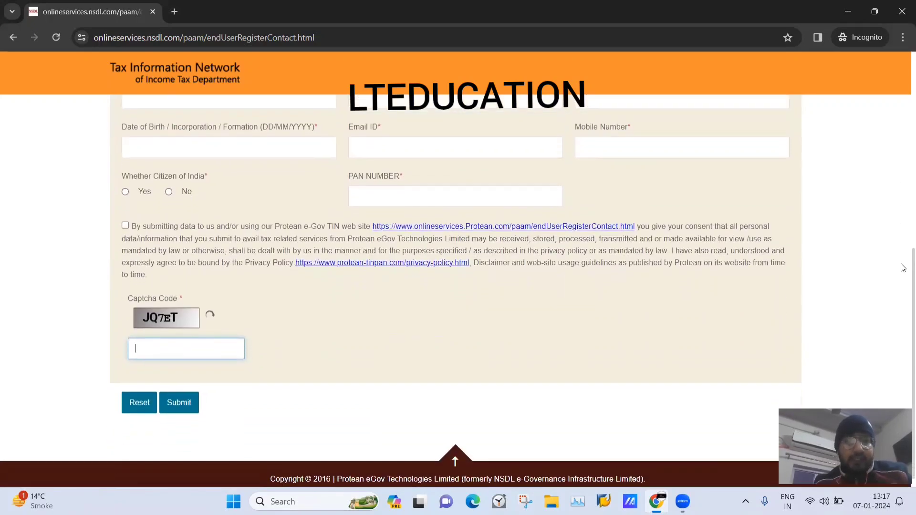
scroll(893, 82, "up", 8)
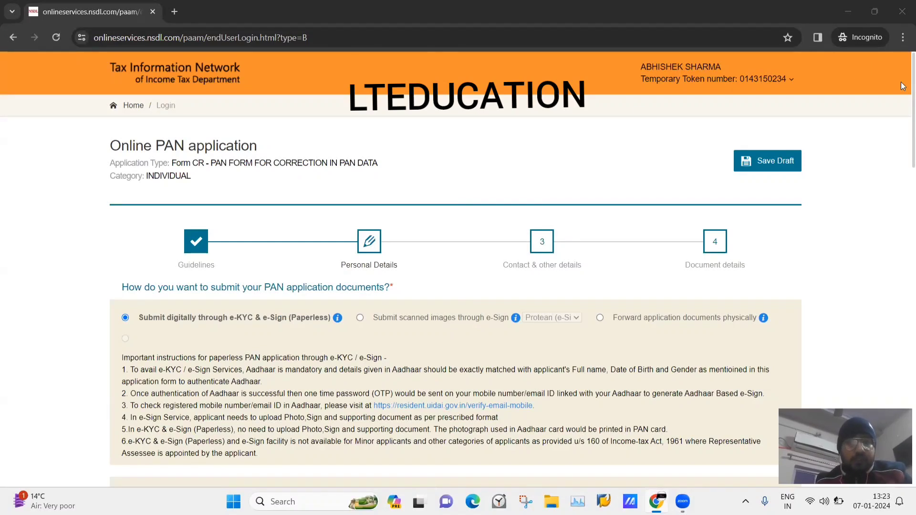
Step: Choose to submit the PAN application documents as scanned images through e-Sign
scroll(903, 91, "down", 1)
scroll(903, 95, "down", 2)
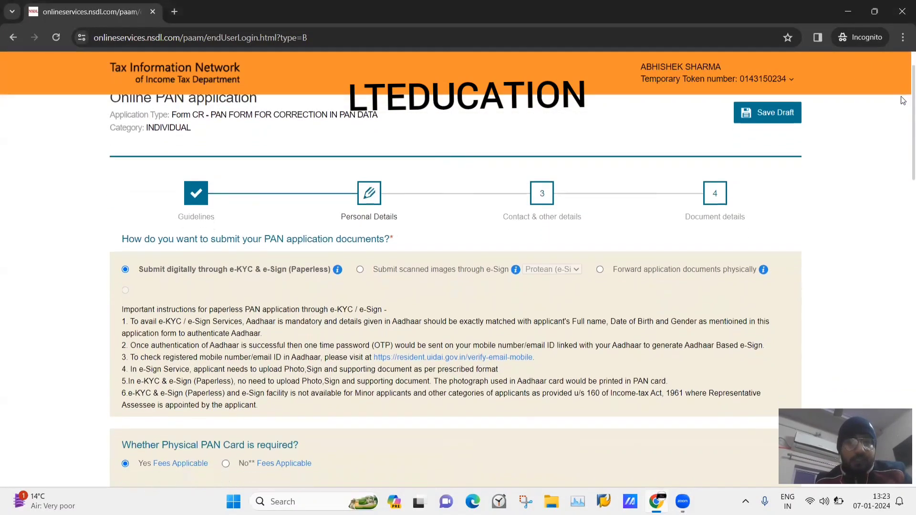
scroll(903, 112, "down", 1)
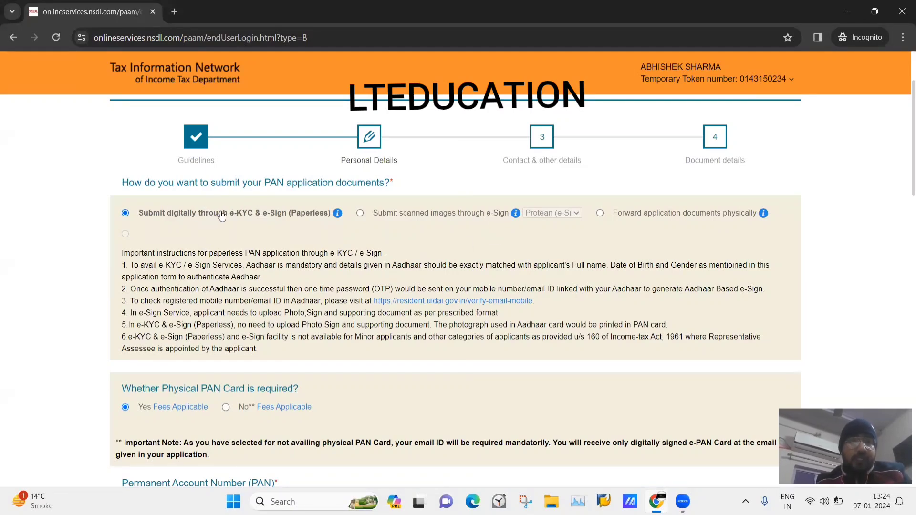
left_click(361, 213)
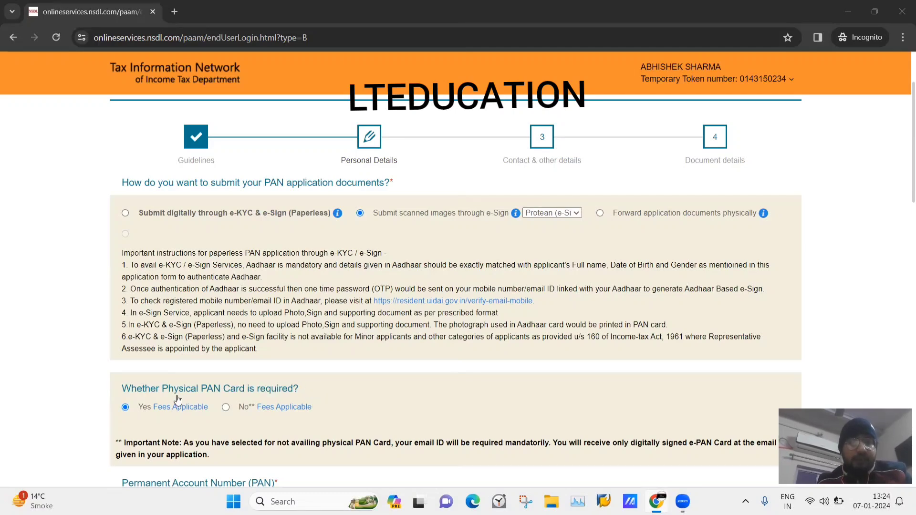
Step: View the applicable fees for the options with and without a physical PAN card
mouse_move(158, 413)
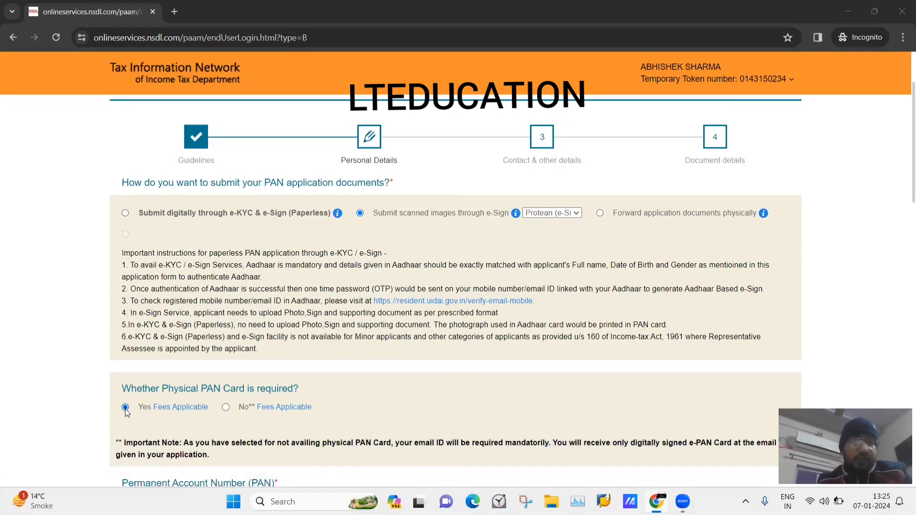
mouse_move(275, 411)
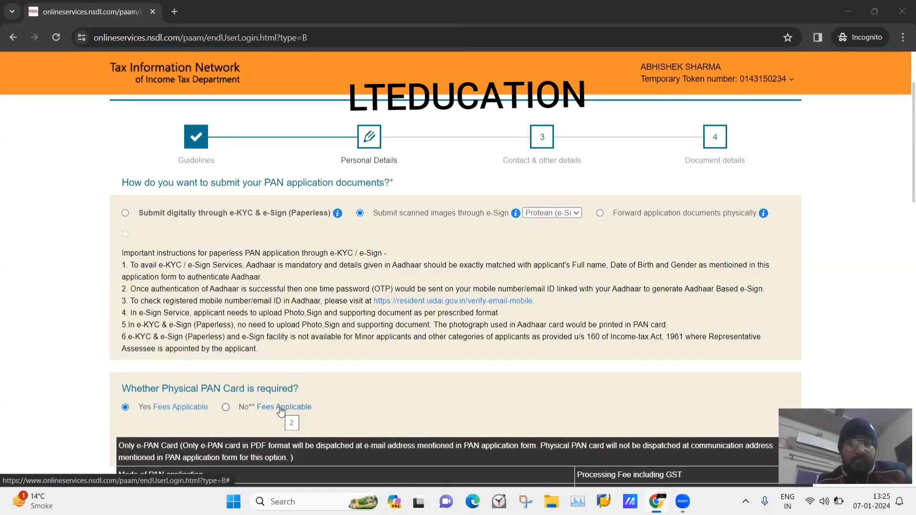
mouse_move(177, 414)
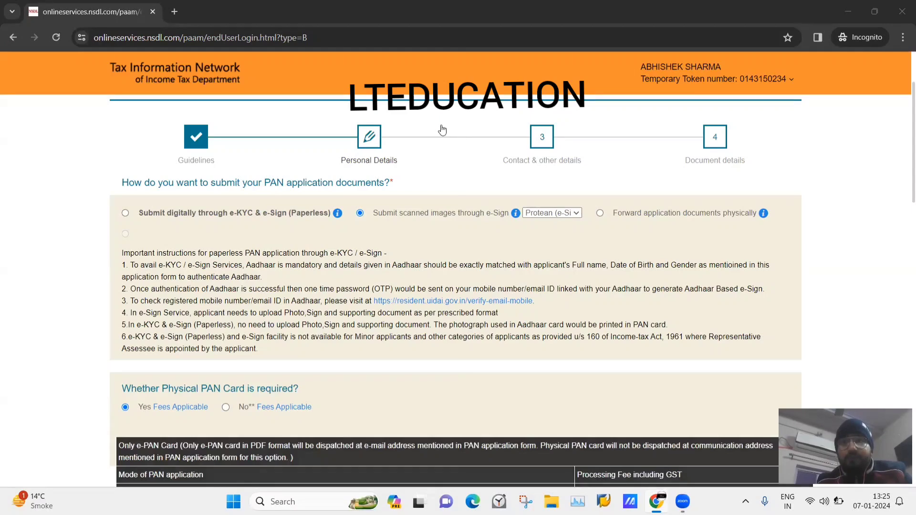
Step: Examine the Aadhaar, applicant name, date of birth, gender and mismatch sections of the personal details, dismissing the save reminder
scroll(442, 129, "down", 10)
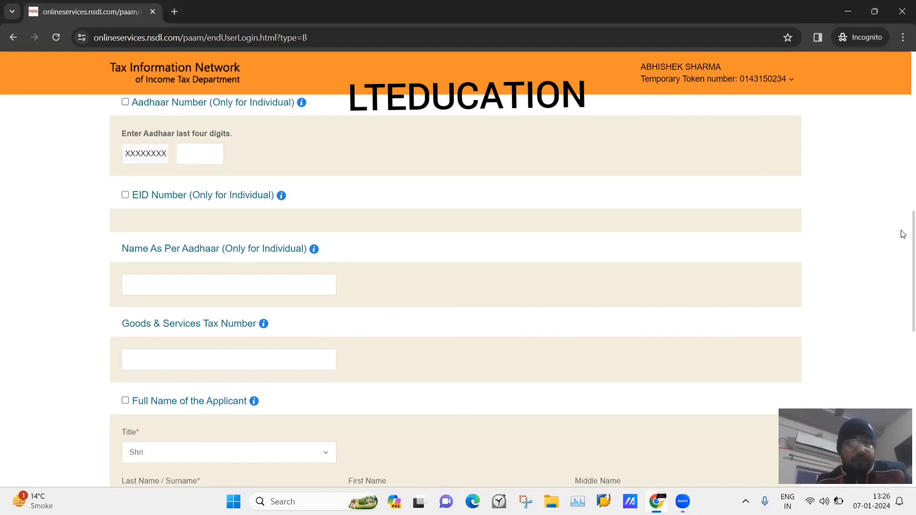
scroll(902, 252, "down", 3)
scroll(903, 283, "down", 2)
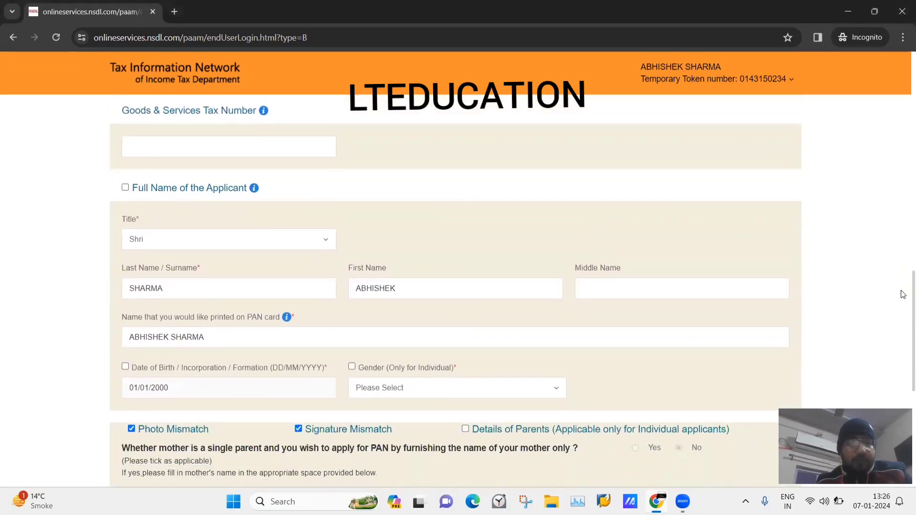
scroll(903, 308, "down", 1)
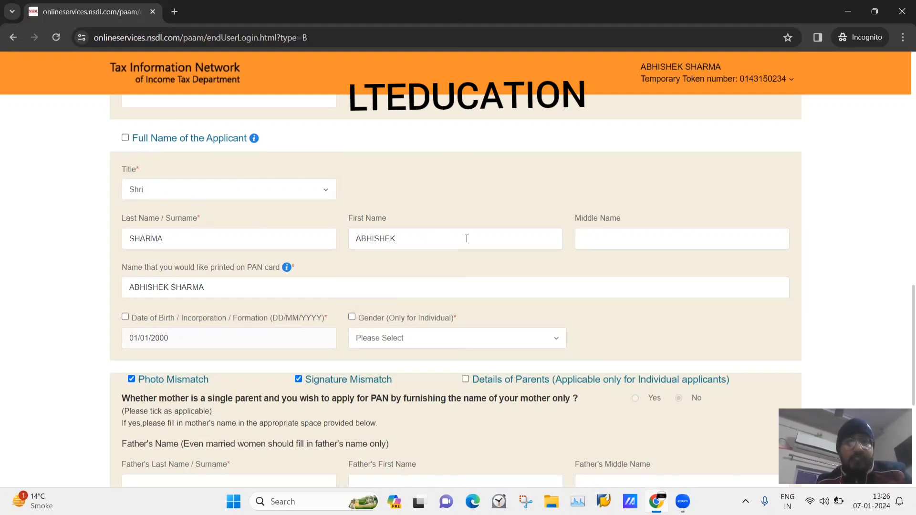
left_click(200, 244)
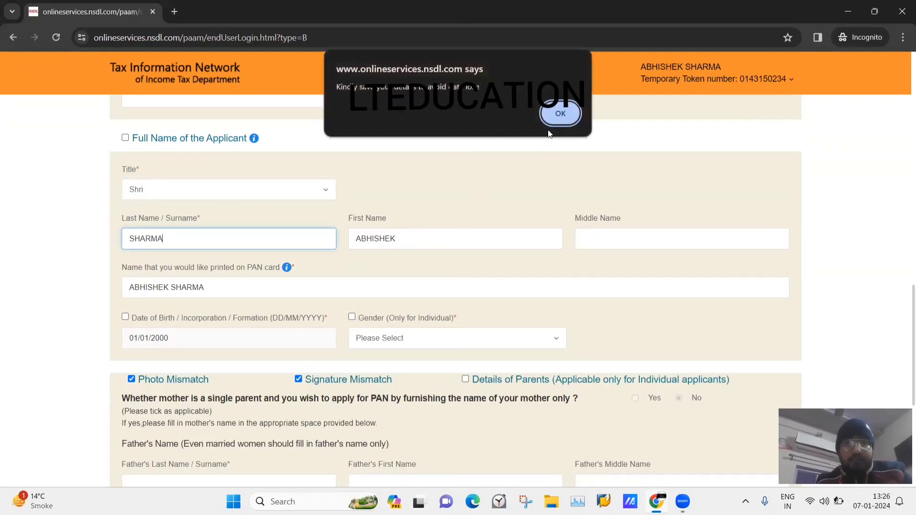
left_click(560, 114)
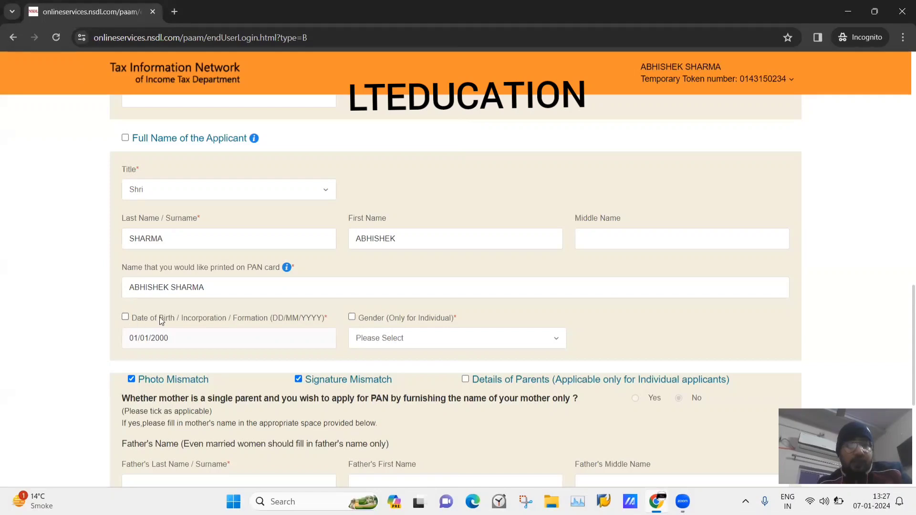
Step: Set the applicant's gender to Male in the personal details
left_click(177, 341)
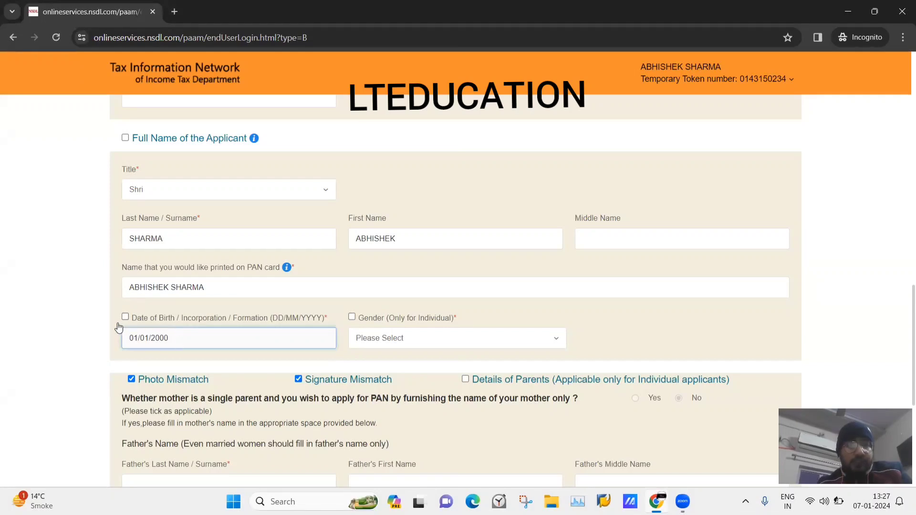
left_click(544, 338)
left_click(366, 385)
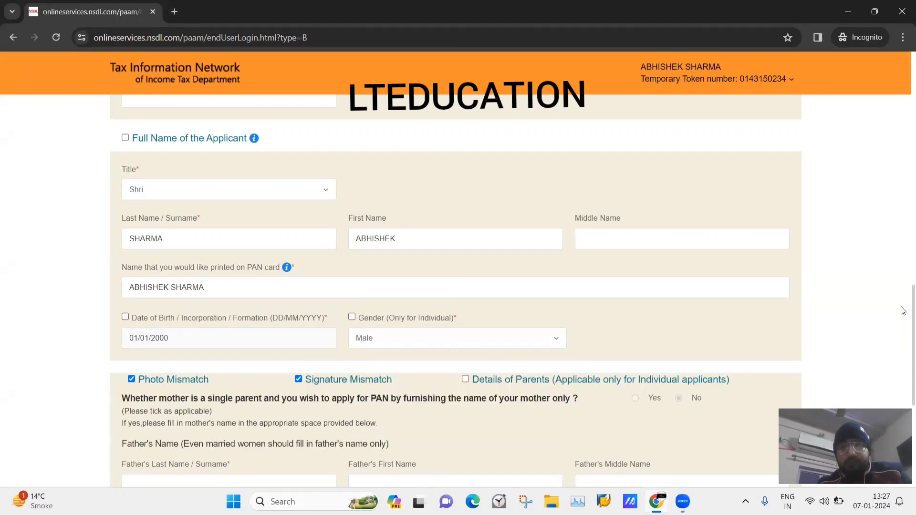
Step: View the parents' details section and activate the father's surname and first name fields
scroll(904, 315, "down", 4)
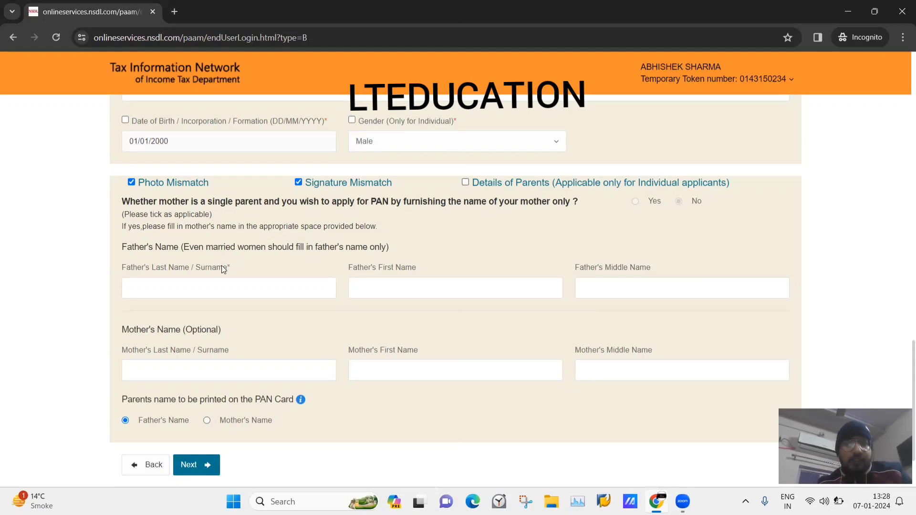
left_click(437, 277)
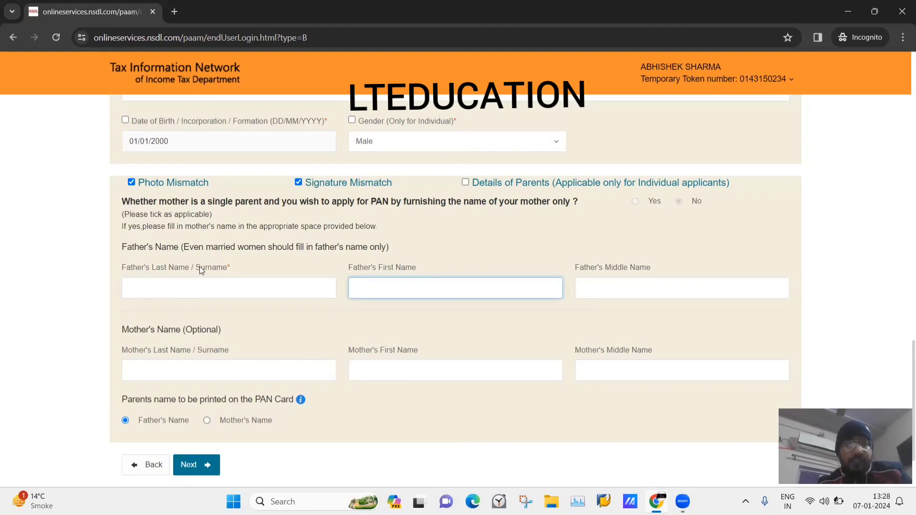
left_click(154, 289)
left_click(413, 282)
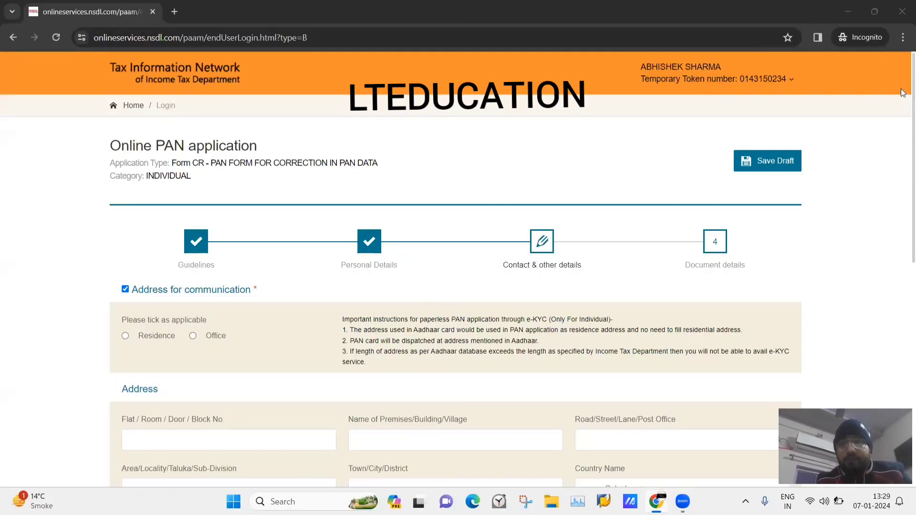
Step: Choose Residence as the address for communication and look through the address fields, including the country list
left_click_drag(902, 90, 903, 141)
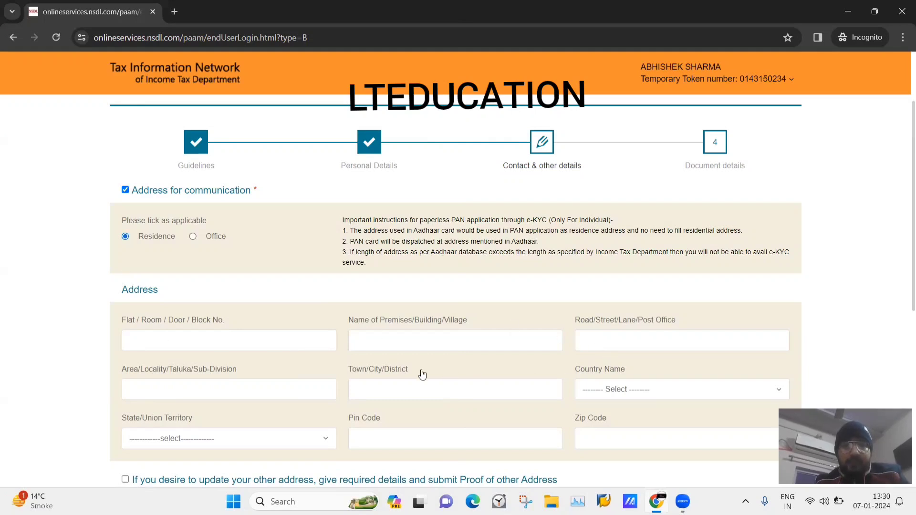
left_click(615, 393)
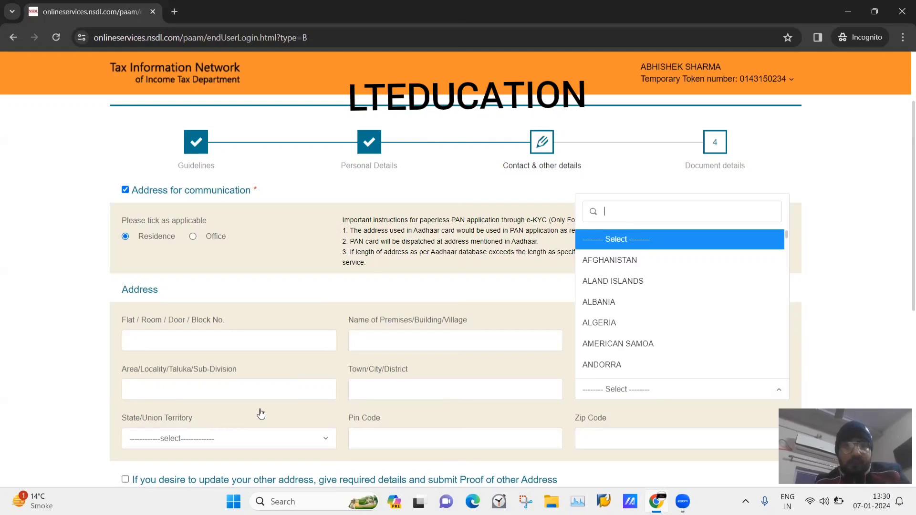
left_click(261, 414)
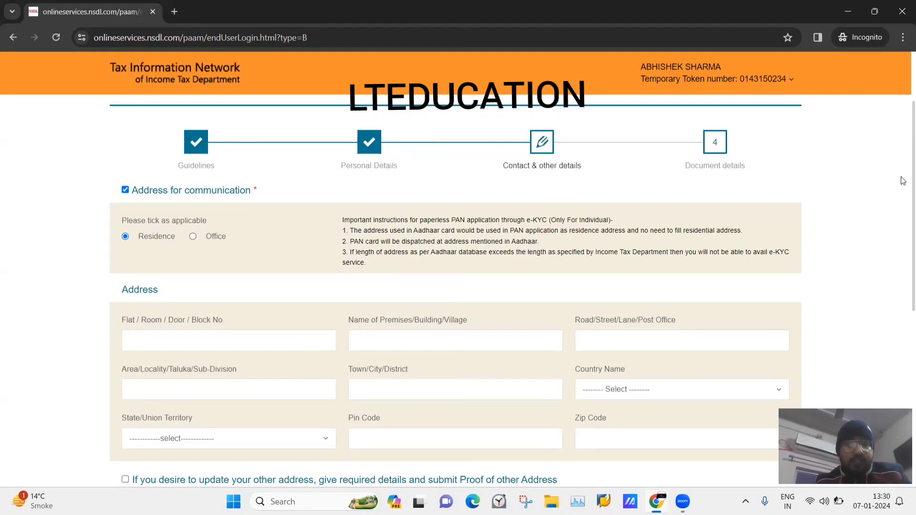
scroll(904, 181, "down", 1)
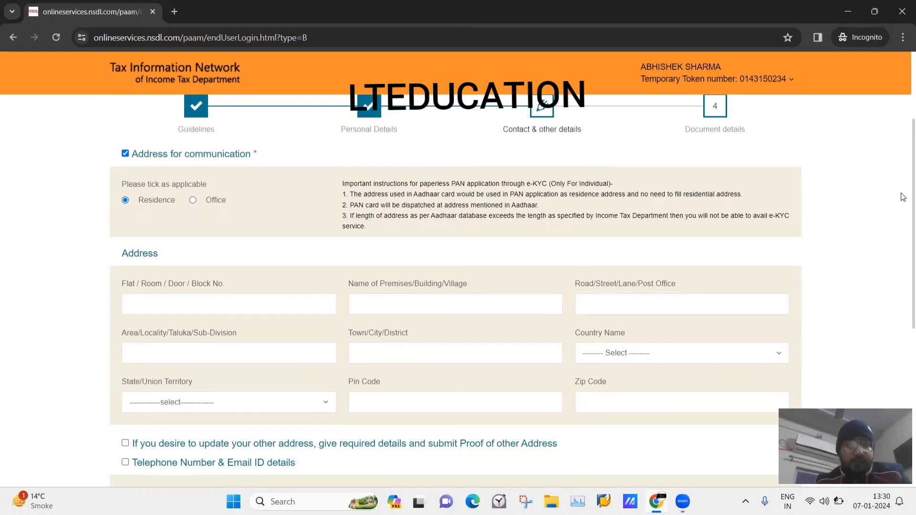
scroll(903, 198, "down", 1)
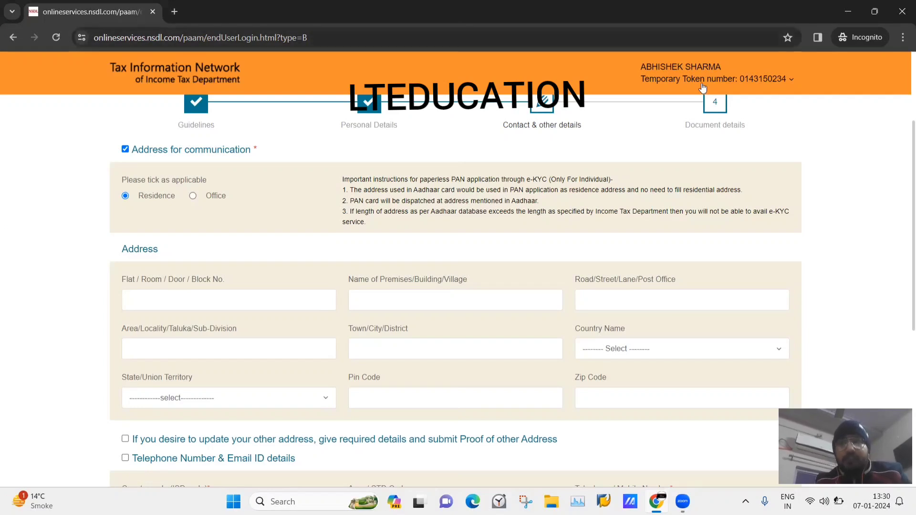
key("alt+Tab")
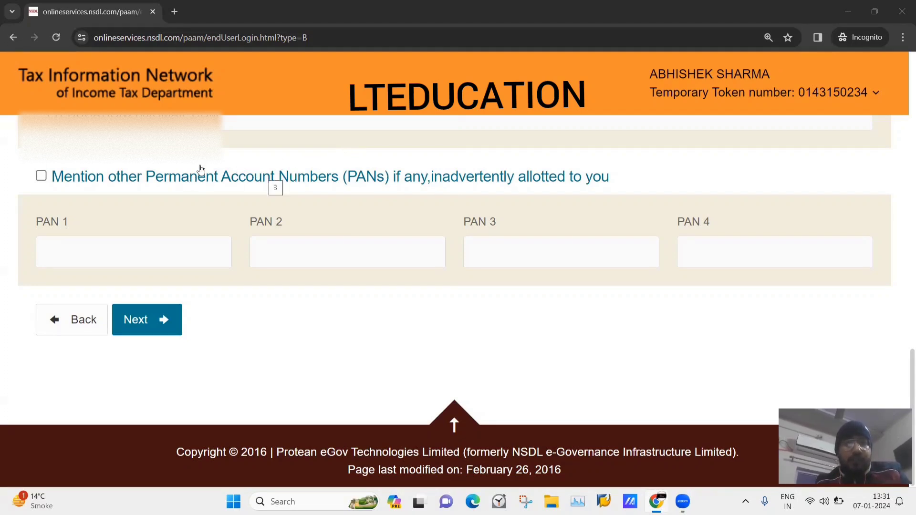
Step: Continue to the document details and choose the AADHAAR Card issued by the Unique Identification Authority of India as proof of identity
left_click(137, 323)
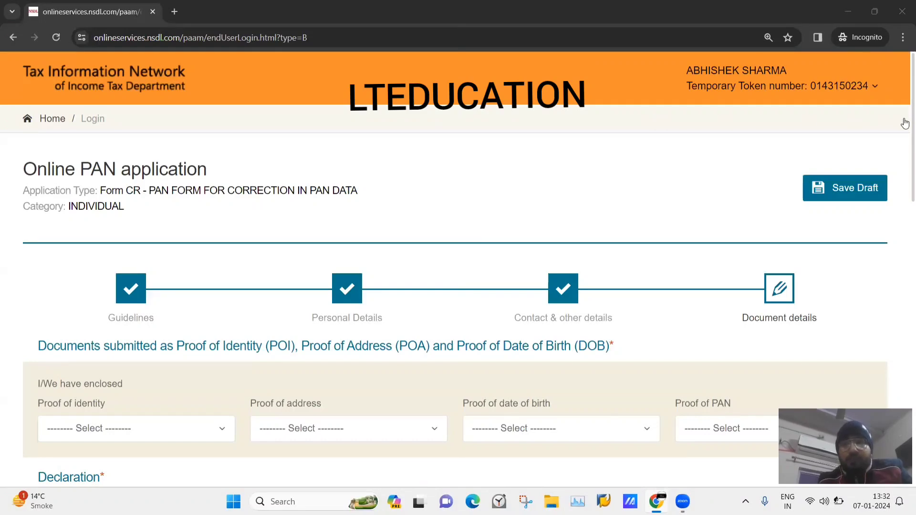
scroll(903, 127, "down", 3)
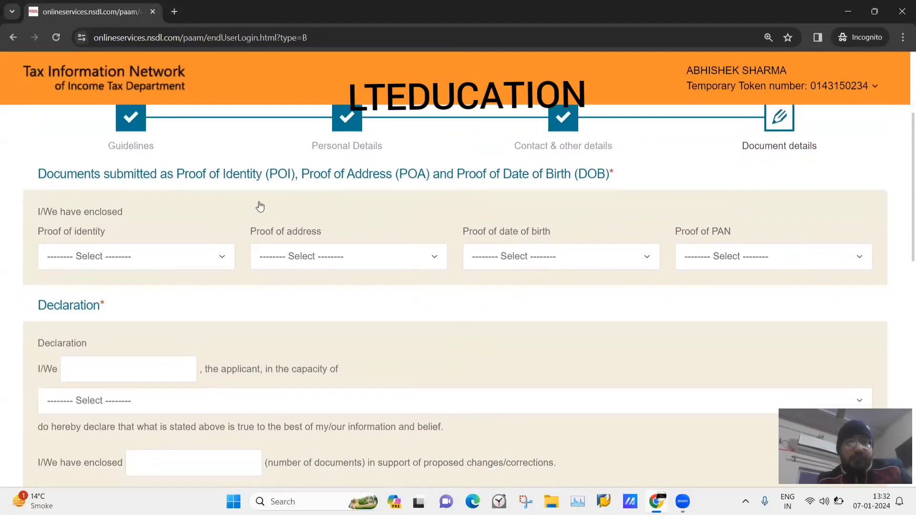
left_click(138, 257)
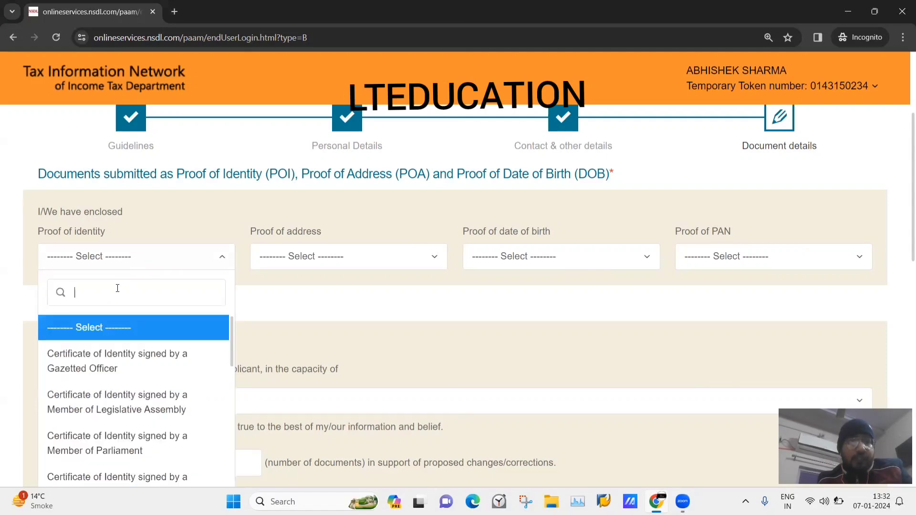
type("AA")
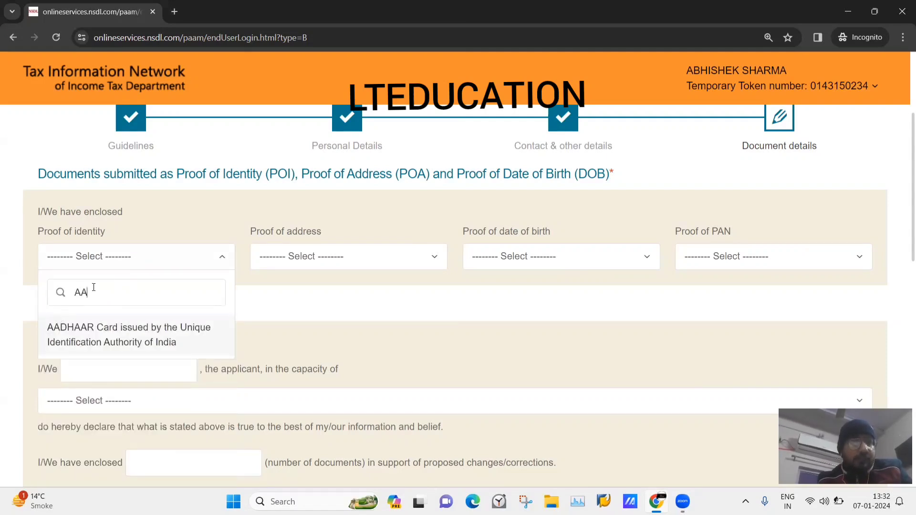
left_click(84, 339)
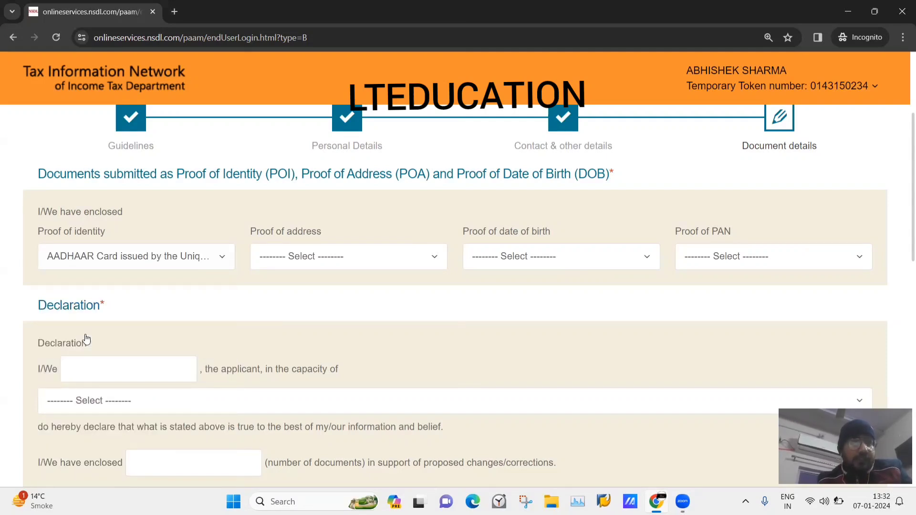
Step: Choose the AADHAAR Card as both the proof of address and the proof of date of birth
left_click(328, 253)
type("AA")
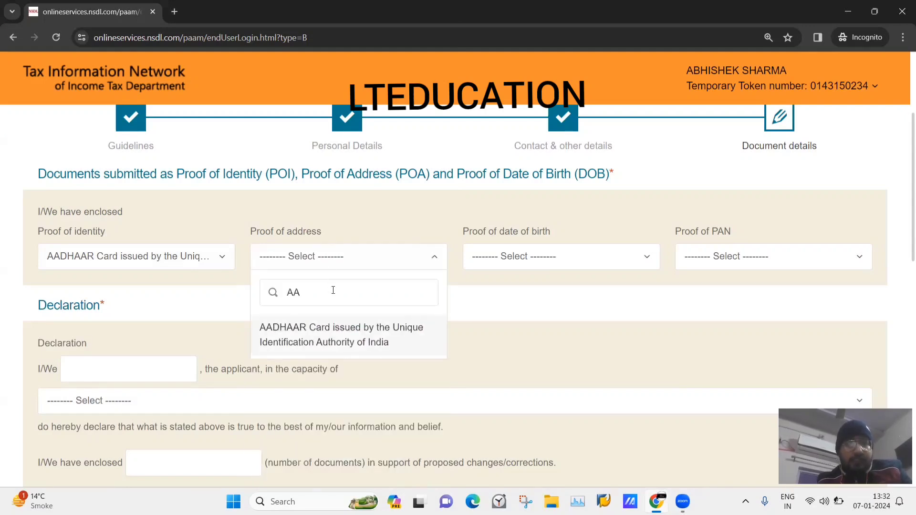
left_click(335, 338)
left_click(494, 260)
type("AA")
left_click(526, 343)
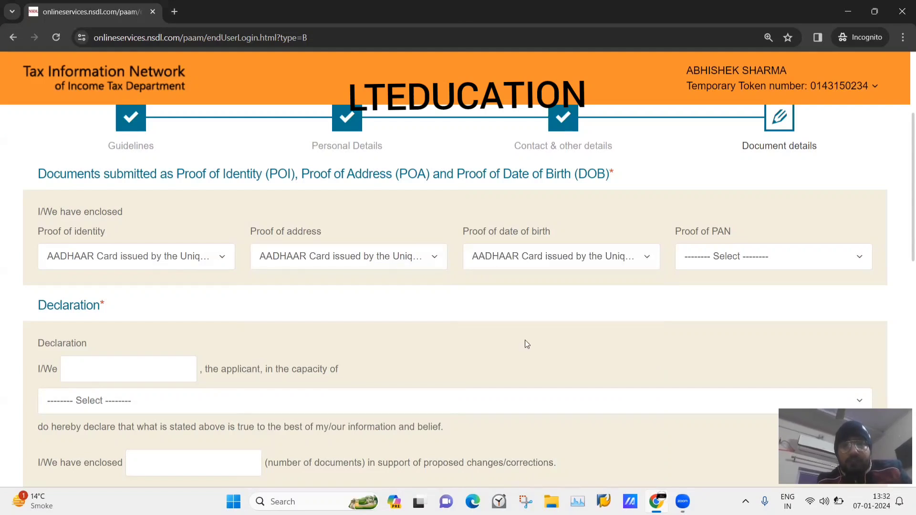
Step: Choose Copy of Pan Card as the proof of PAN, reviewing the alternative document options
left_click(800, 248)
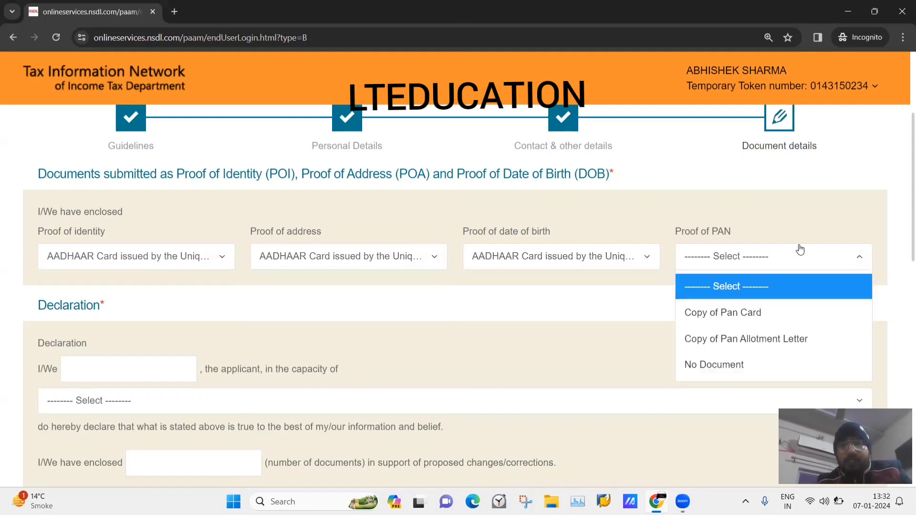
left_click(718, 316)
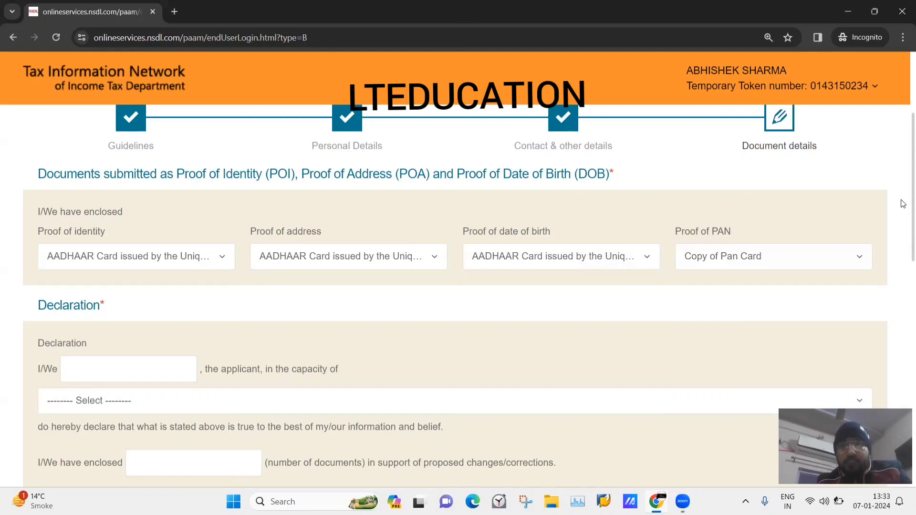
left_click(796, 263)
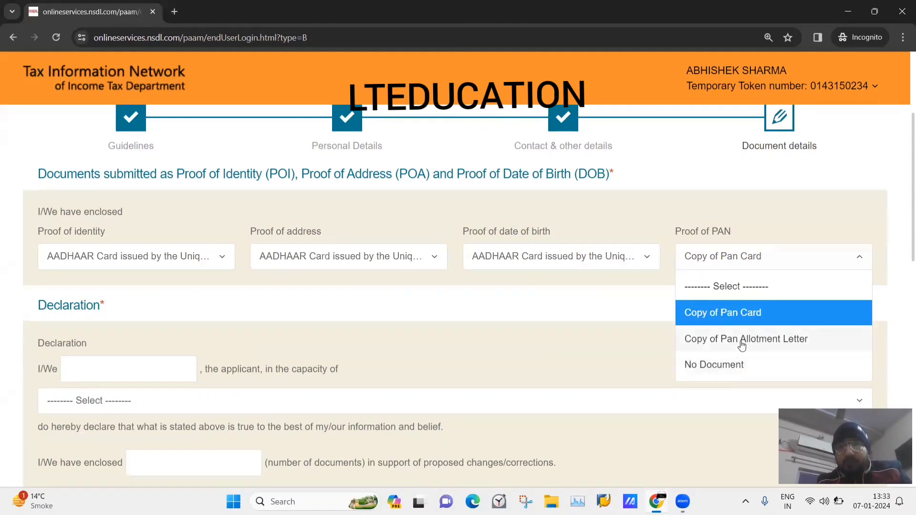
left_click(621, 356)
left_click(759, 258)
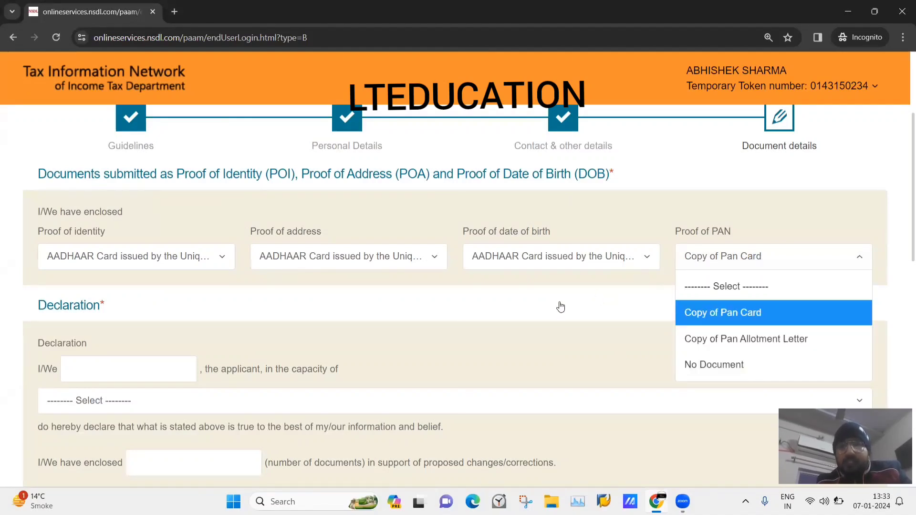
left_click(720, 319)
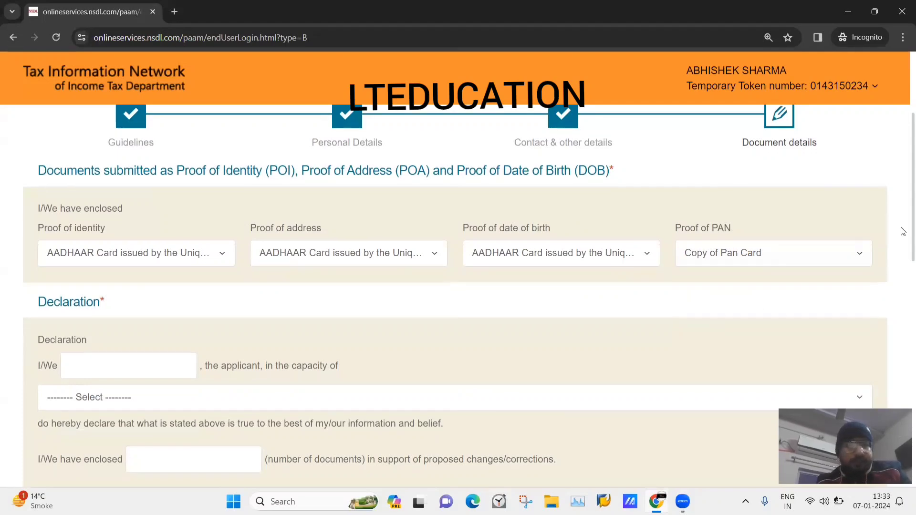
Step: Complete the declaration with the capacity Himself/Herself, 2 enclosed documents and DELHI as the place
scroll(902, 239, "down", 4)
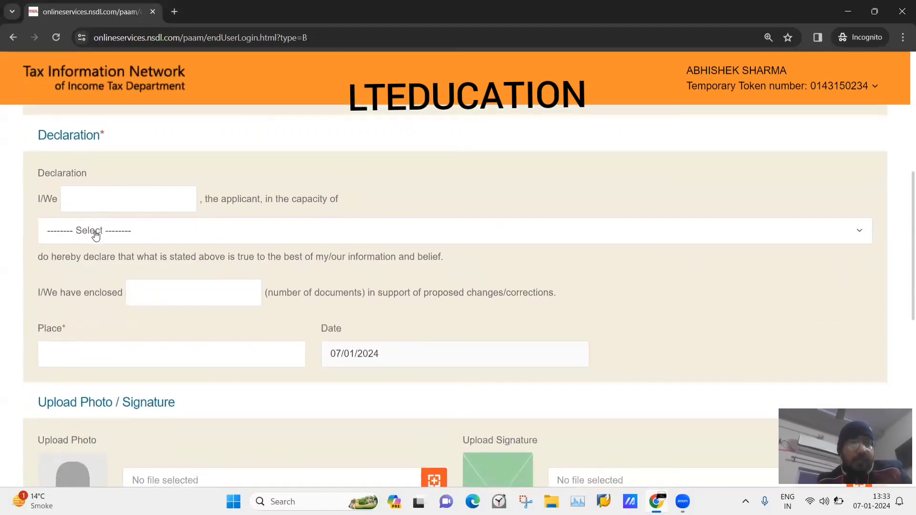
left_click(96, 234)
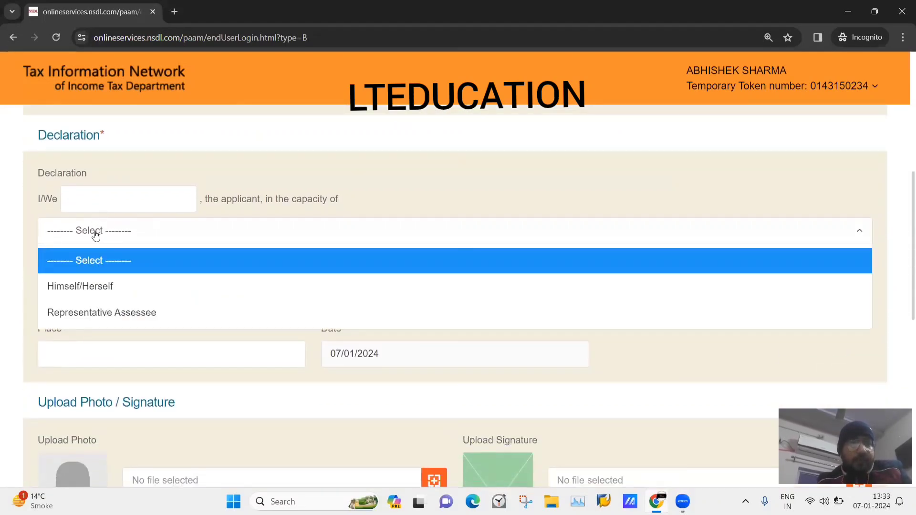
left_click(64, 287)
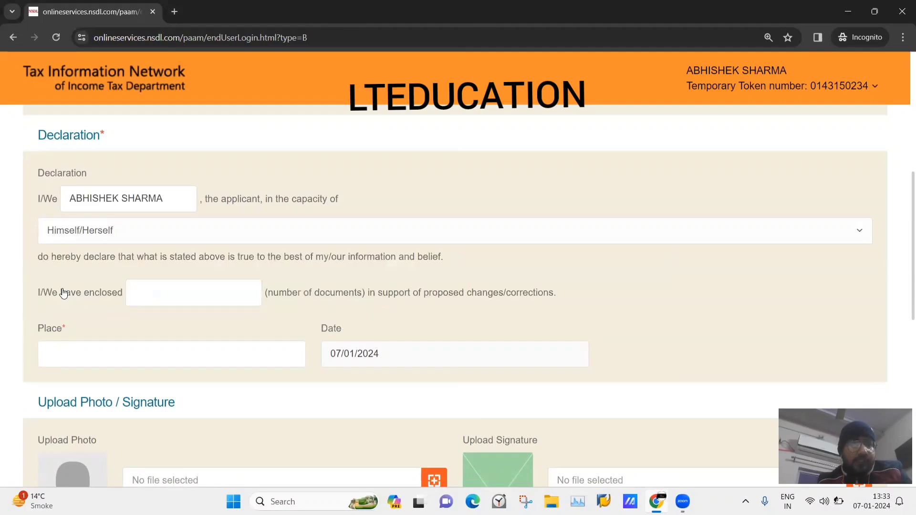
left_click(167, 298)
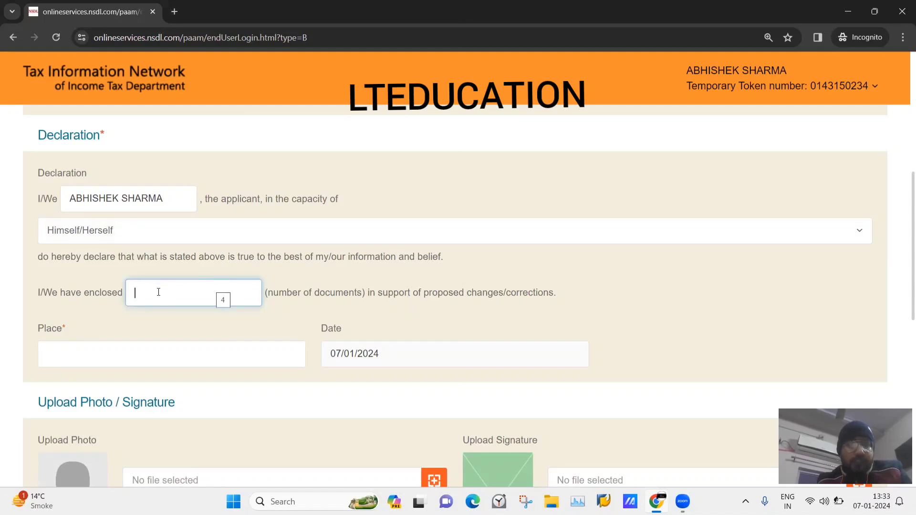
type("2")
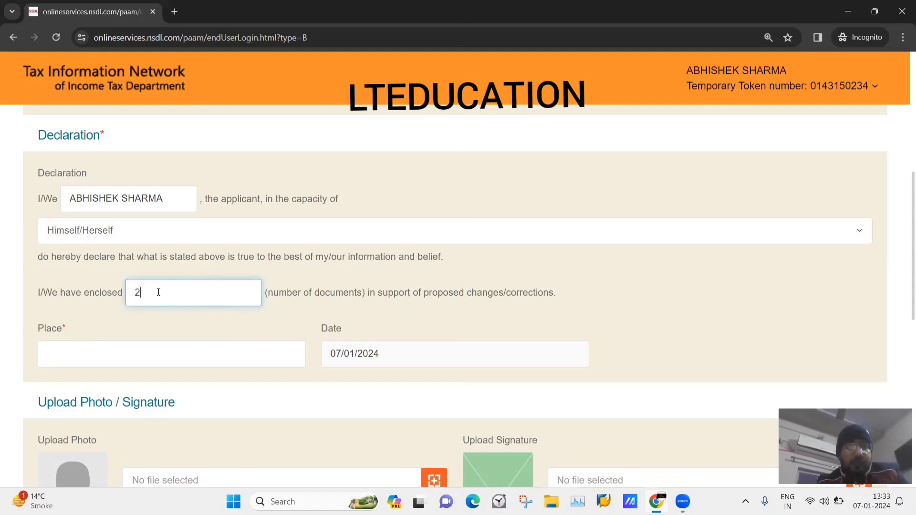
left_click(123, 362)
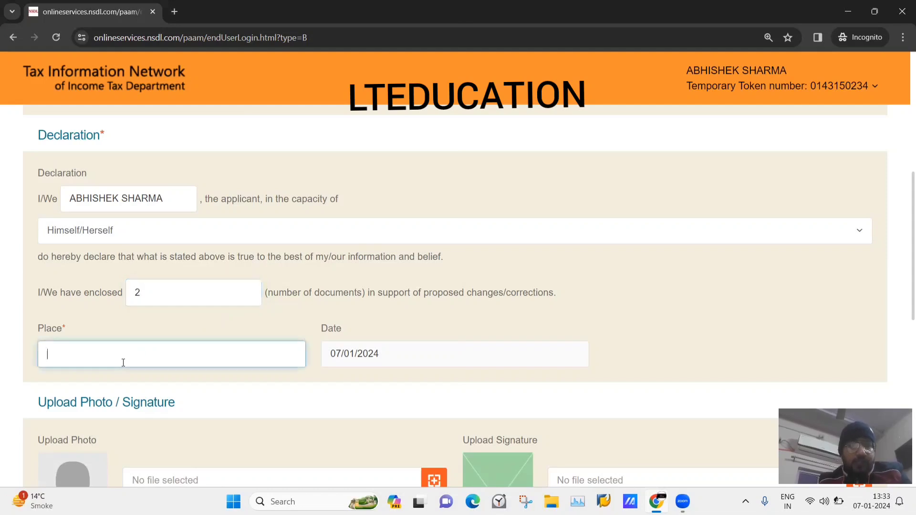
type("DELHI")
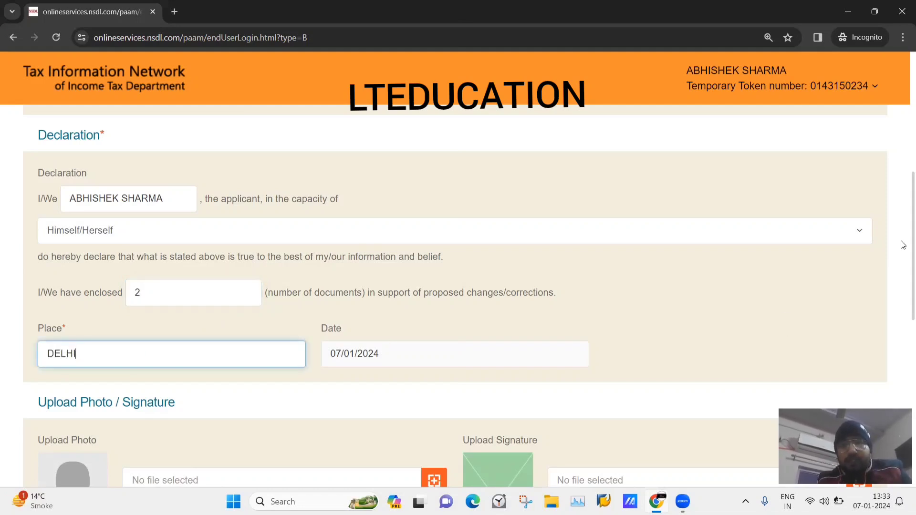
Step: Check the photo and signature upload requirements, search the web for "image resizer" in a new tab and open imageresizer.com
scroll(904, 246, "down", 1)
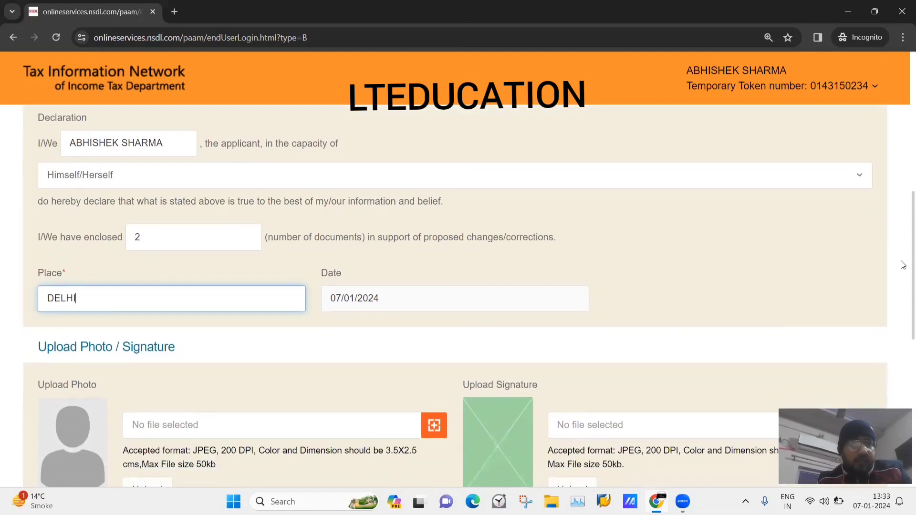
scroll(904, 269, "down", 3)
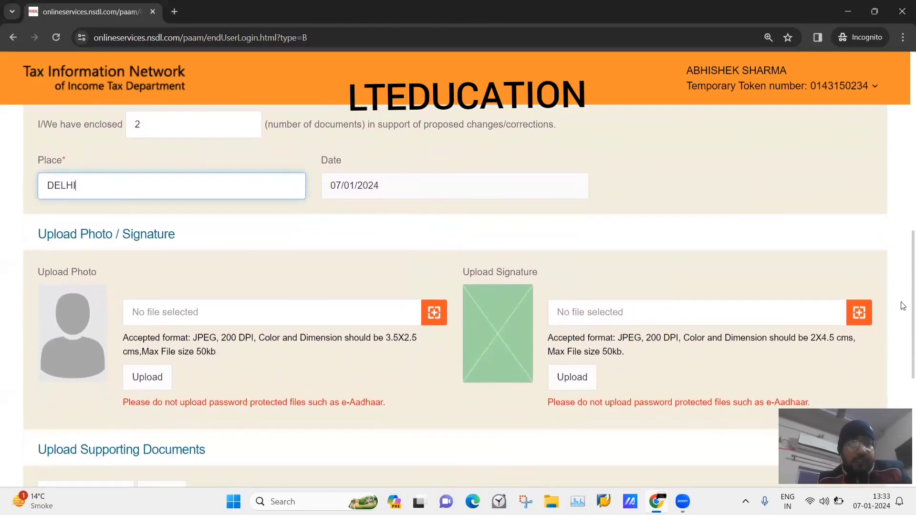
scroll(904, 316, "down", 1)
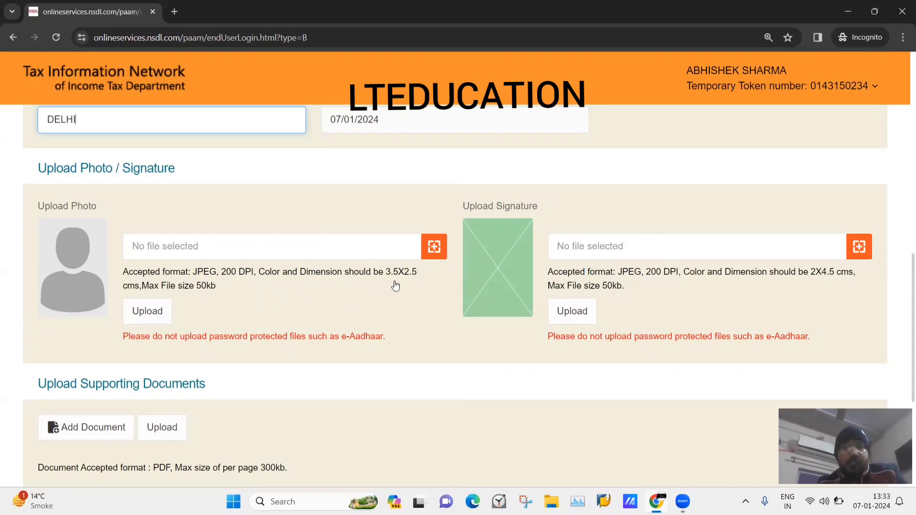
left_click(175, 11)
type("image re")
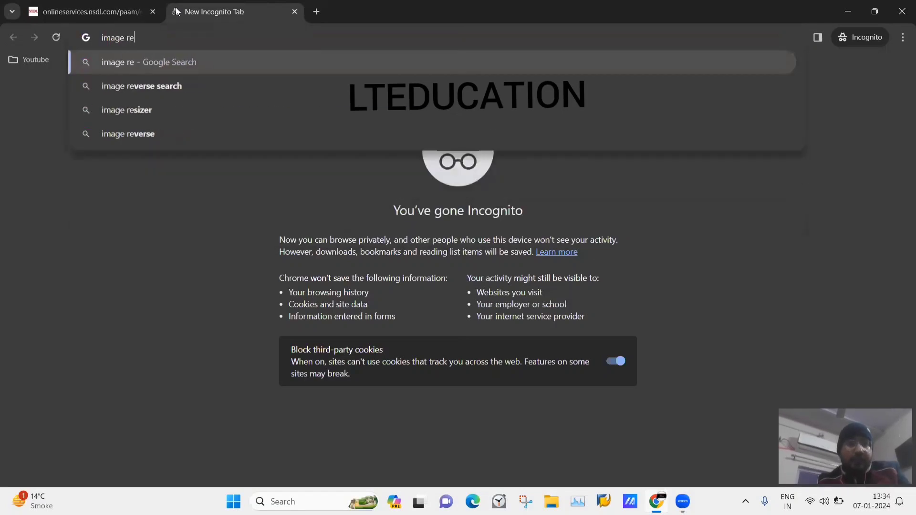
type("sizer")
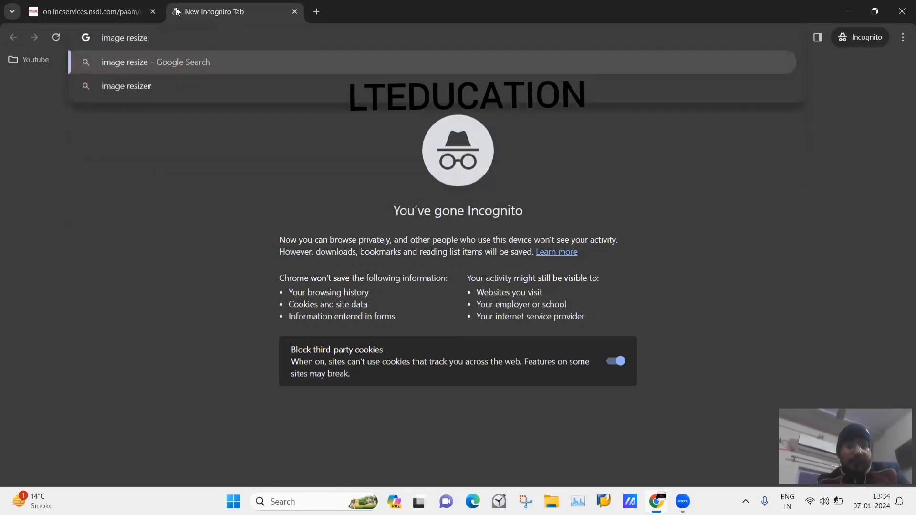
key("Return")
left_click(161, 202)
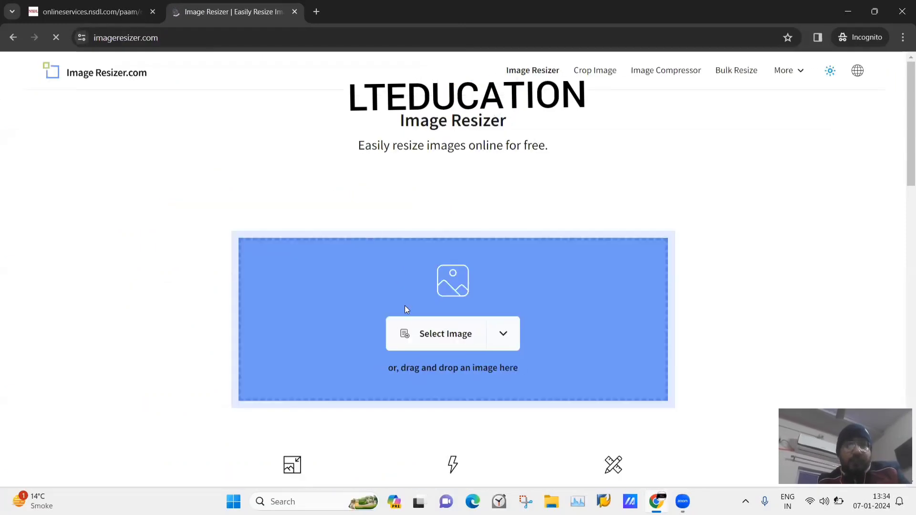
Step: Return to the PAN application and examine the photo, signature and supporting document upload requirements down to the submission option
left_click(74, 5)
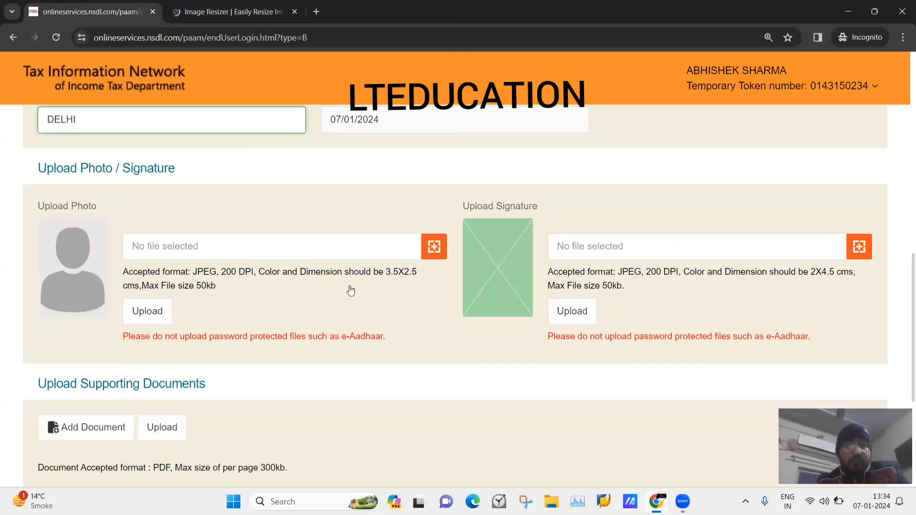
scroll(904, 269, "down", 1)
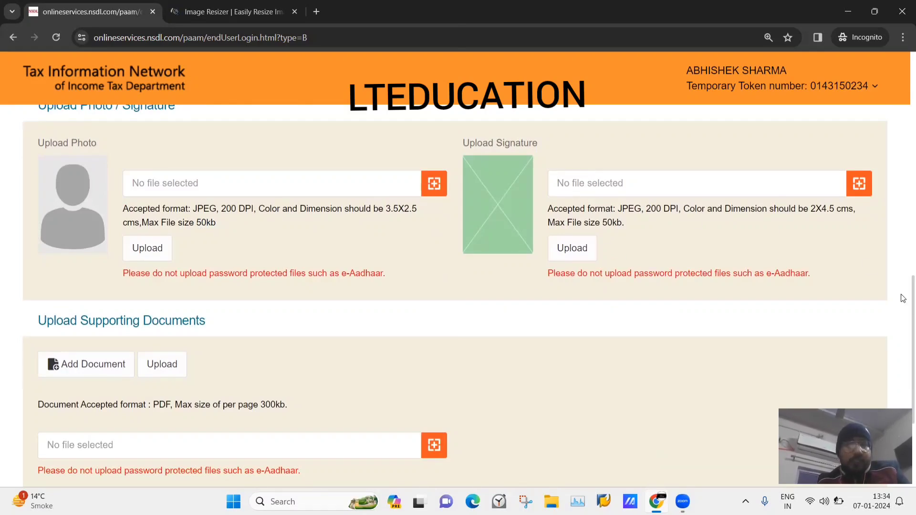
scroll(904, 299, "down", 3)
scroll(903, 310, "up", 2)
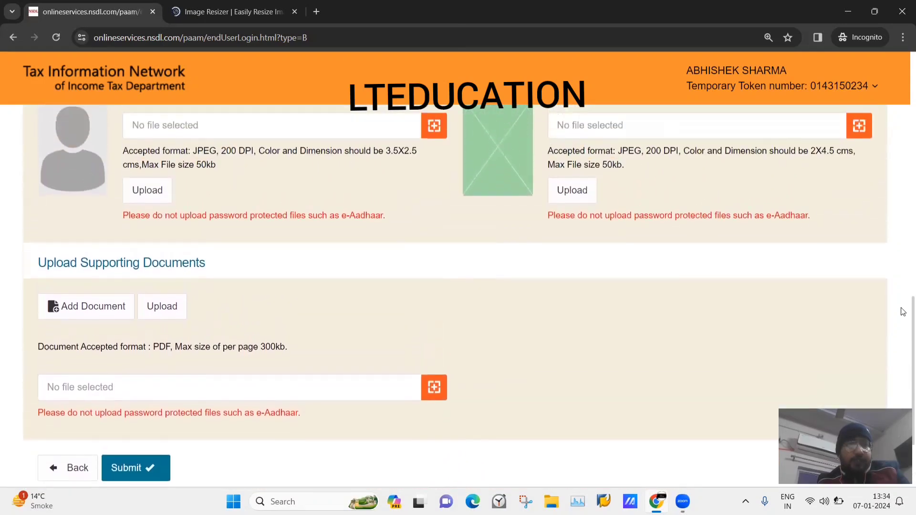
scroll(904, 312, "up", 1)
scroll(903, 305, "down", 2)
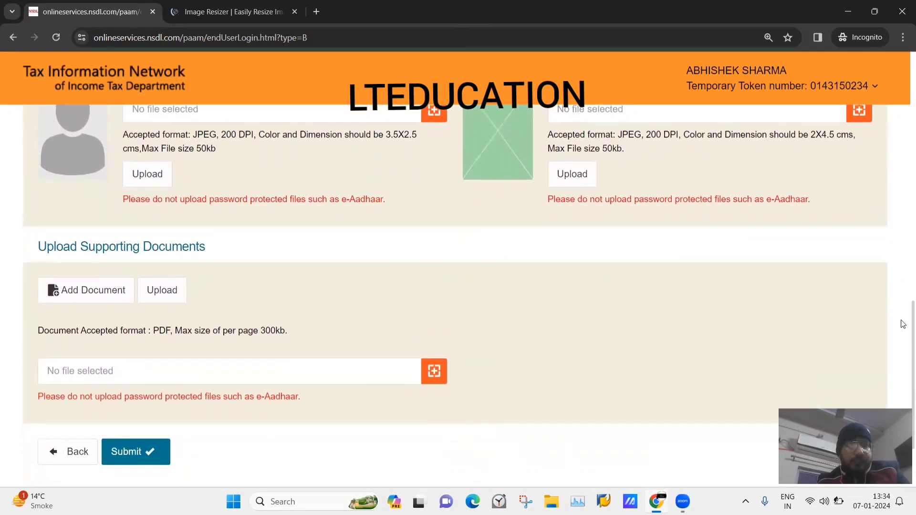